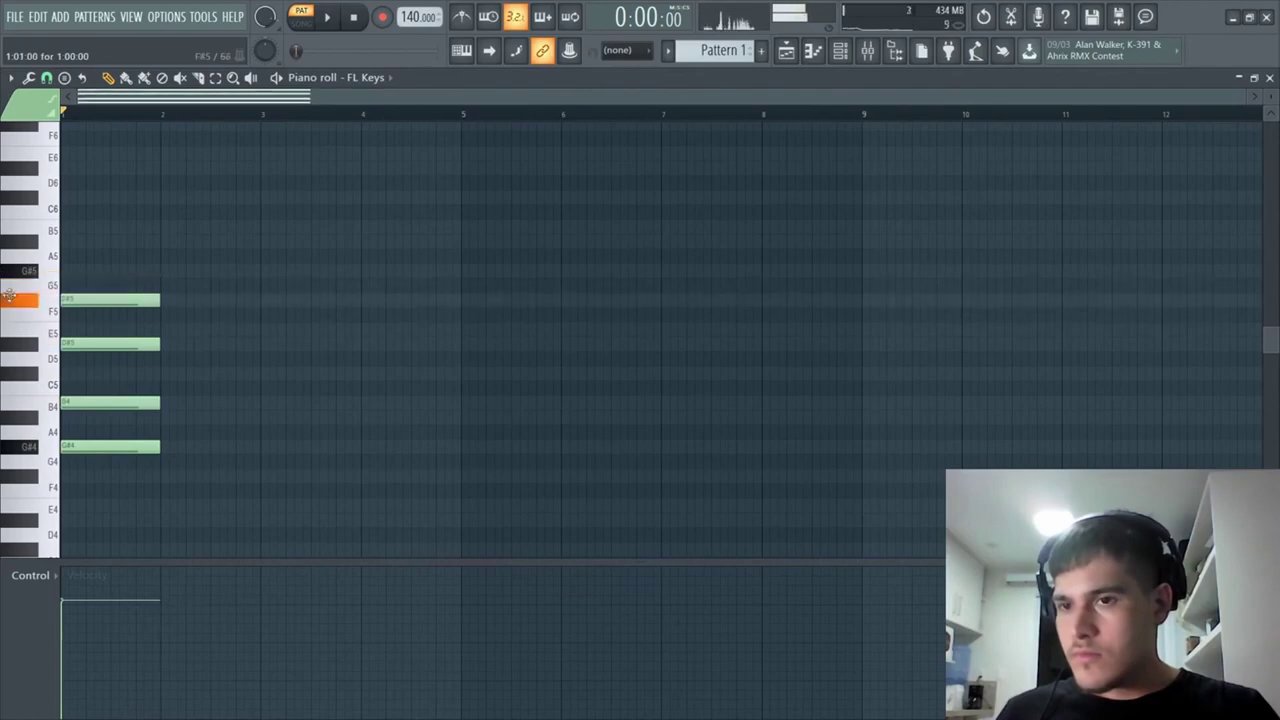
- Add an A#5 note on top of the chord in bar 1
left_click_drag(178, 241, 6, 212)
right_click(90, 213)
left_click_drag(88, 240, 58, 241)
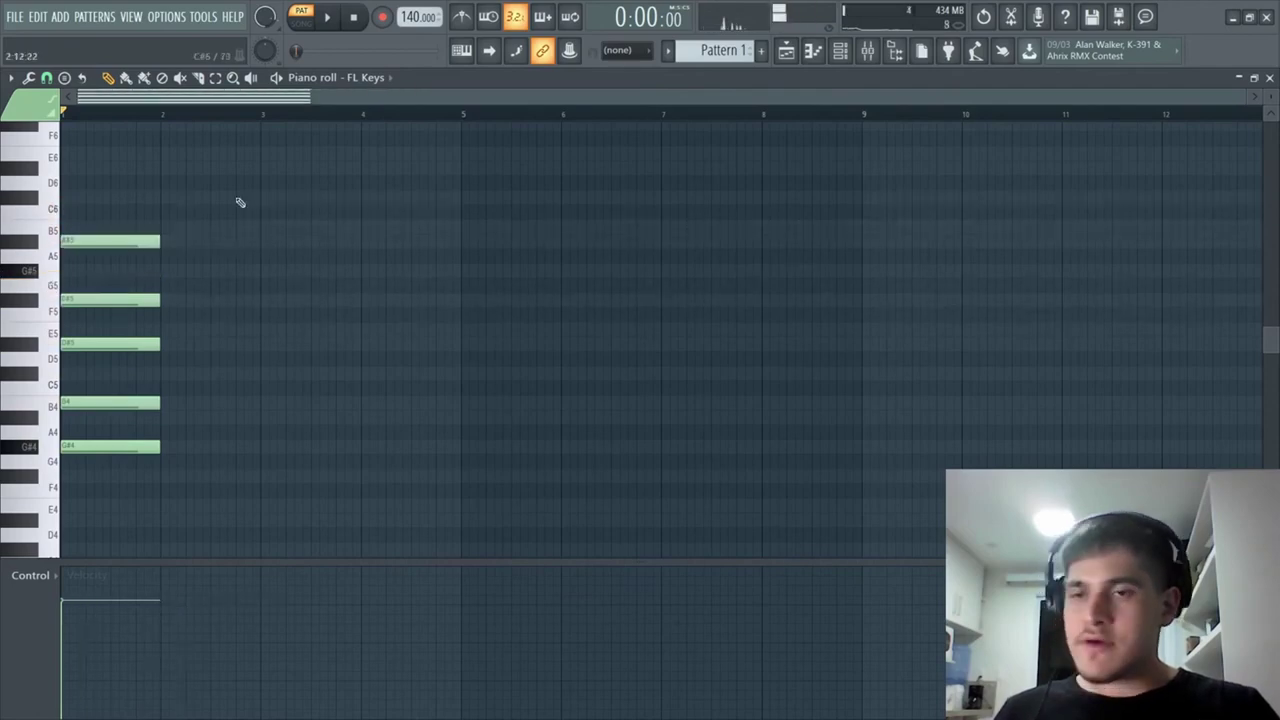
- Place notes for a second chord at the start of bar 2, beginning with A#4
key("ctrl+a")
scroll(190, 470, "down", 1)
left_click(170, 397)
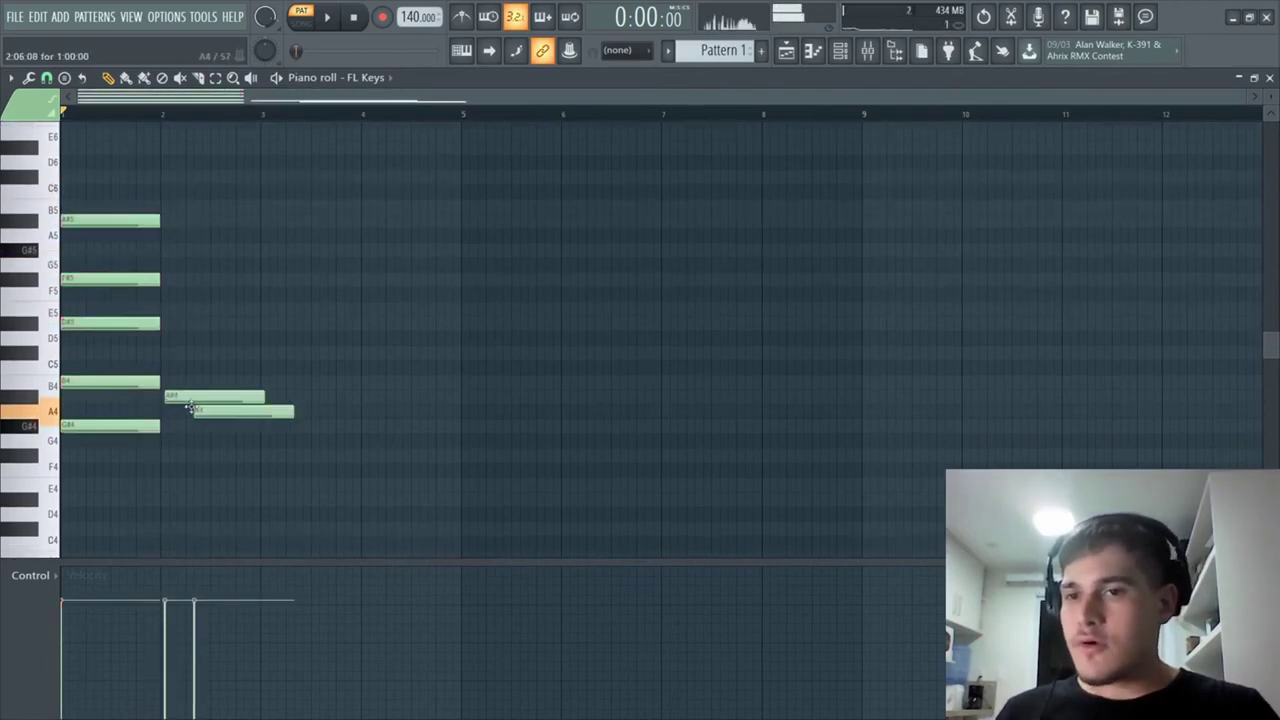
left_click(168, 322)
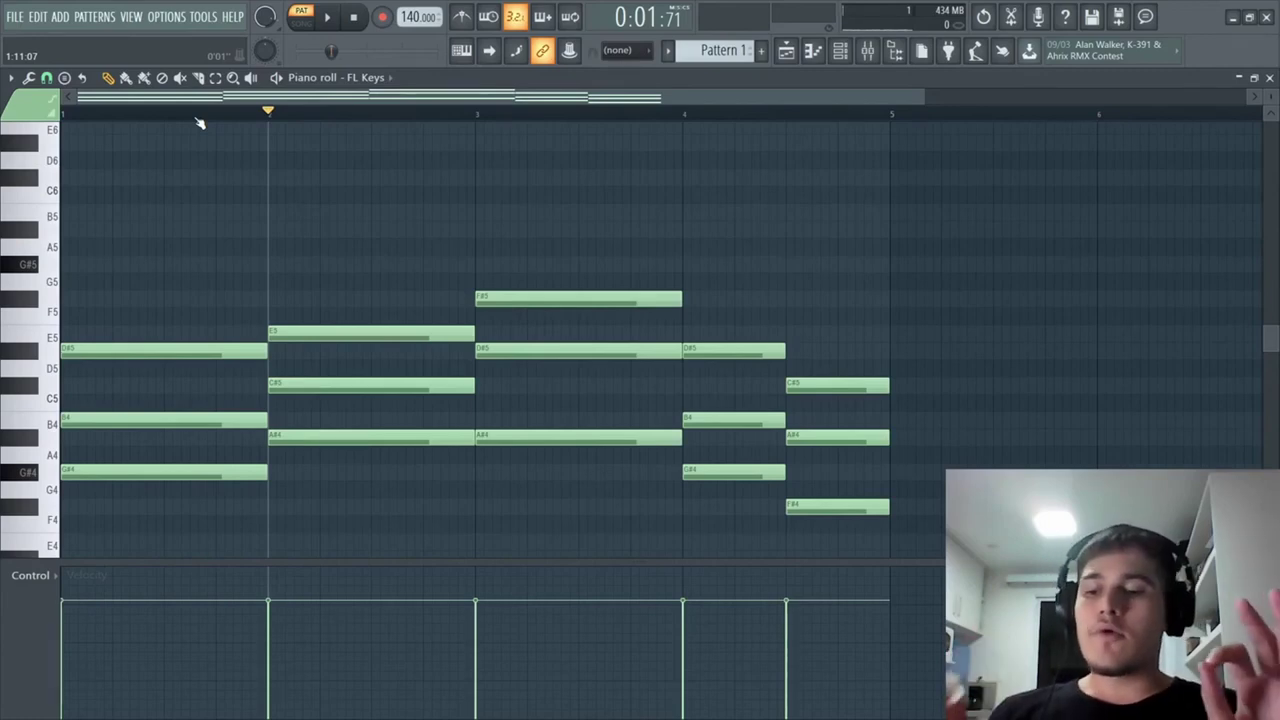
- Strum the chords with a start time strength of 1:08 and audition them
key("alt+s")
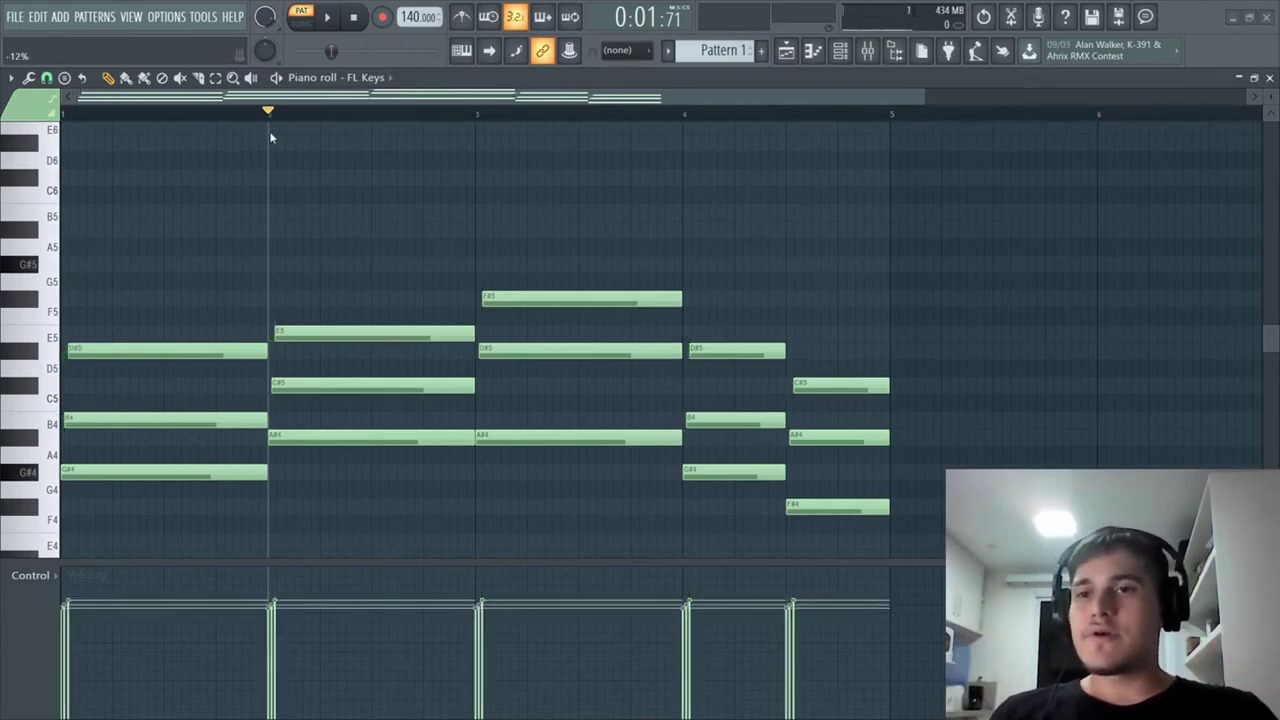
key("Escape")
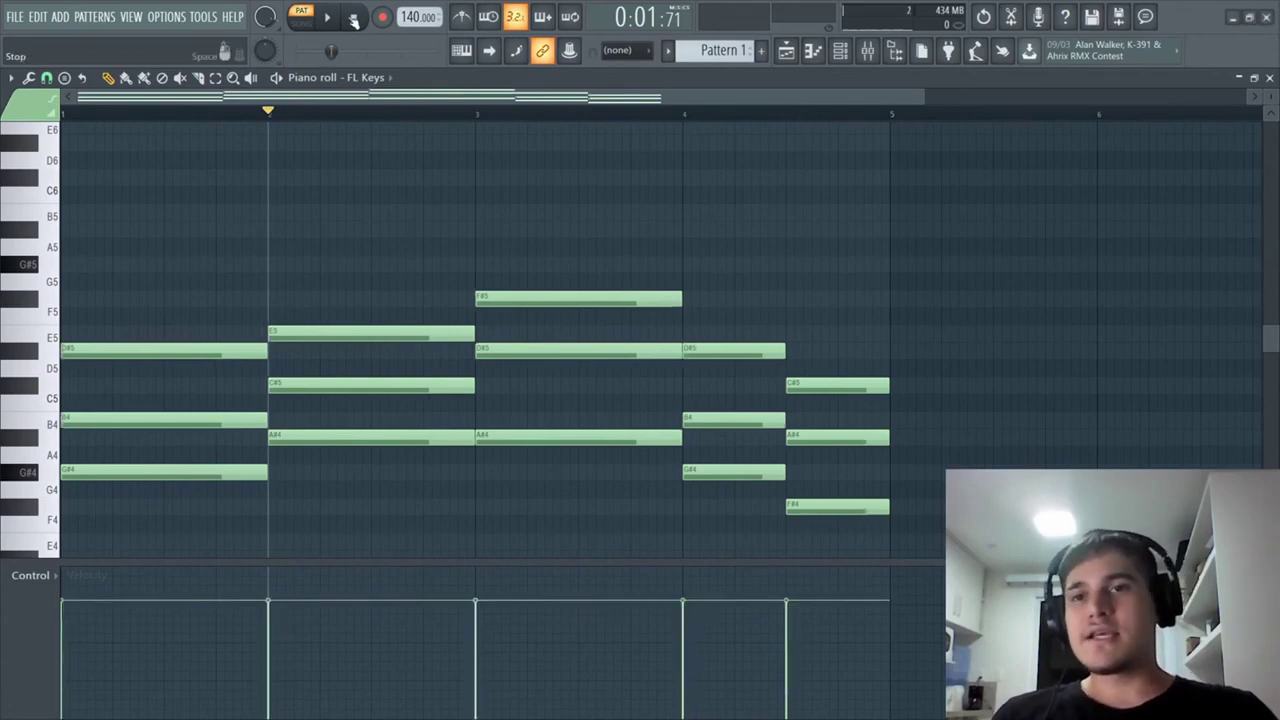
key("alt+s")
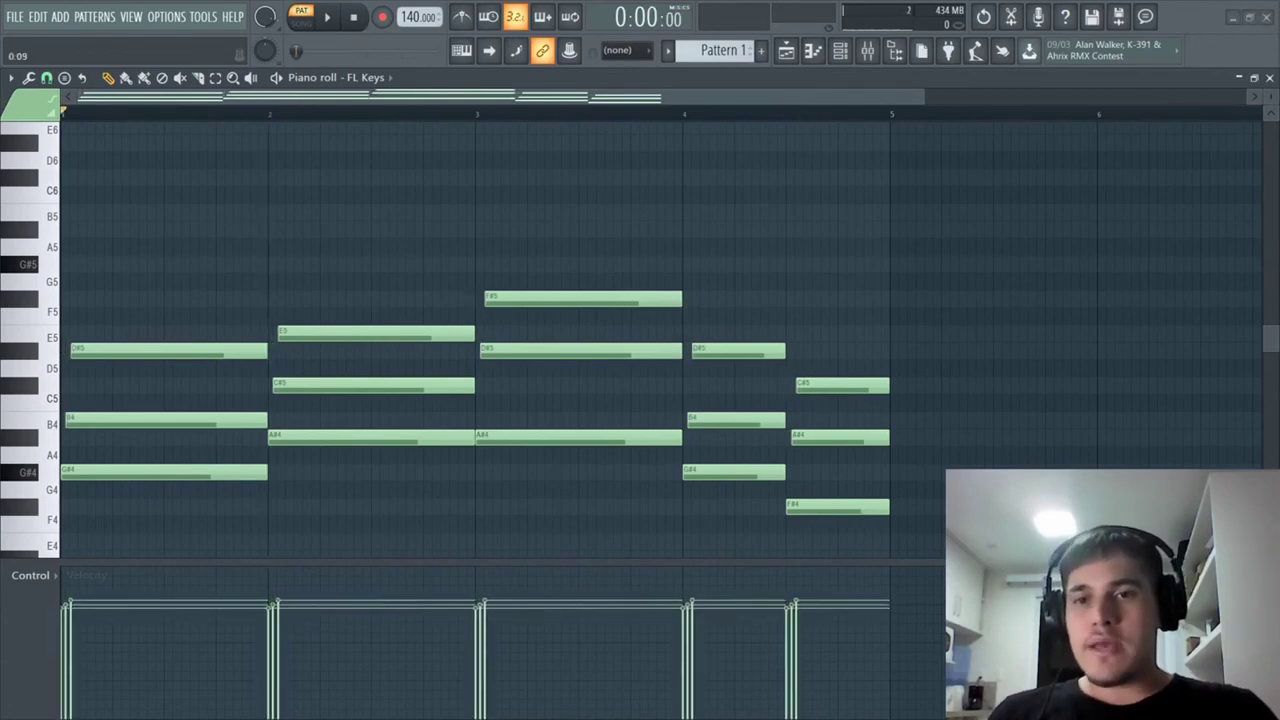
left_click_drag(590, 350, 590, 335)
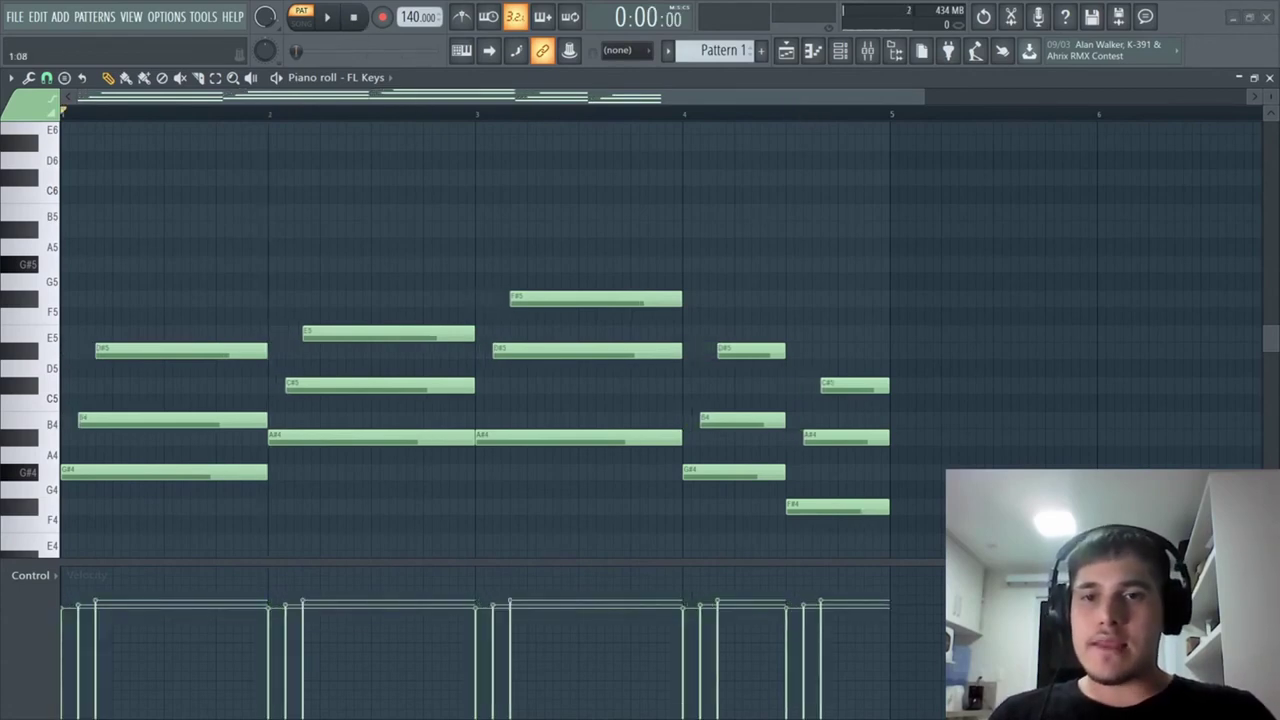
key("space")
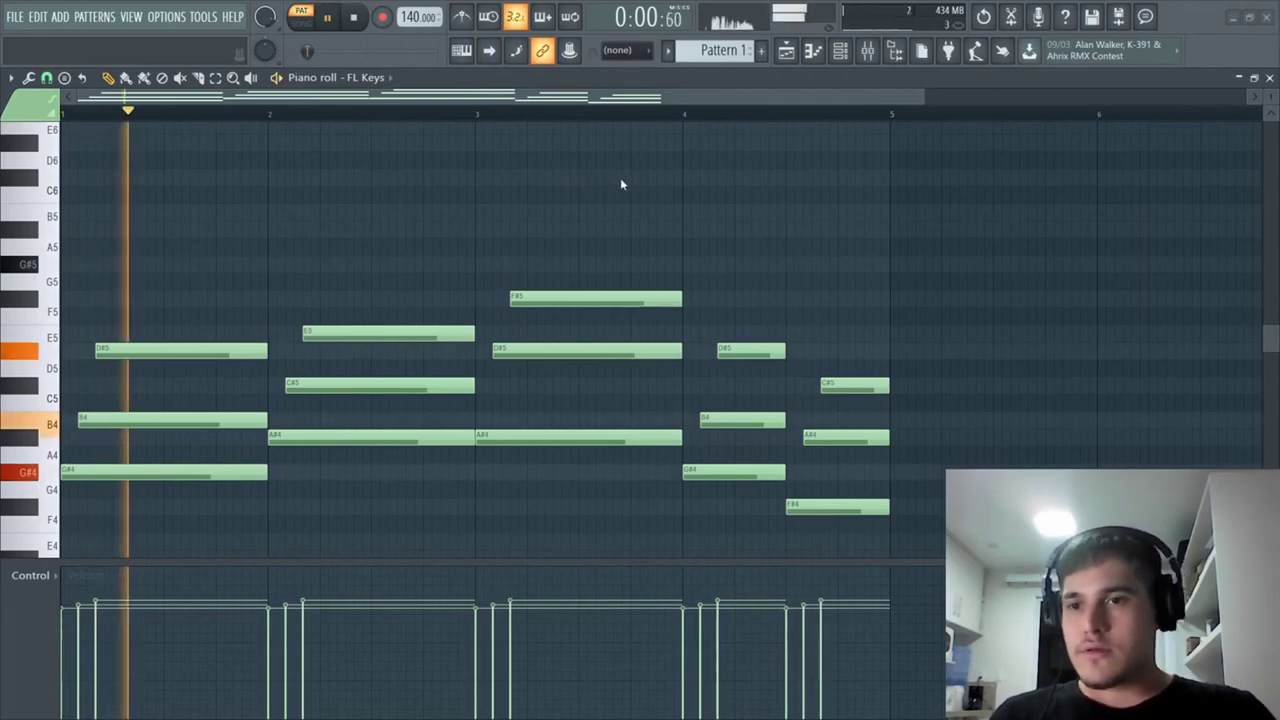
key("space")
key("space")
- Reduce the strum's start time strength to 0:04 and play the chords
left_click_drag(628, 186, 619, 184)
key("space")
key("space")
key("space")
key("space")
key("space")
key("space")
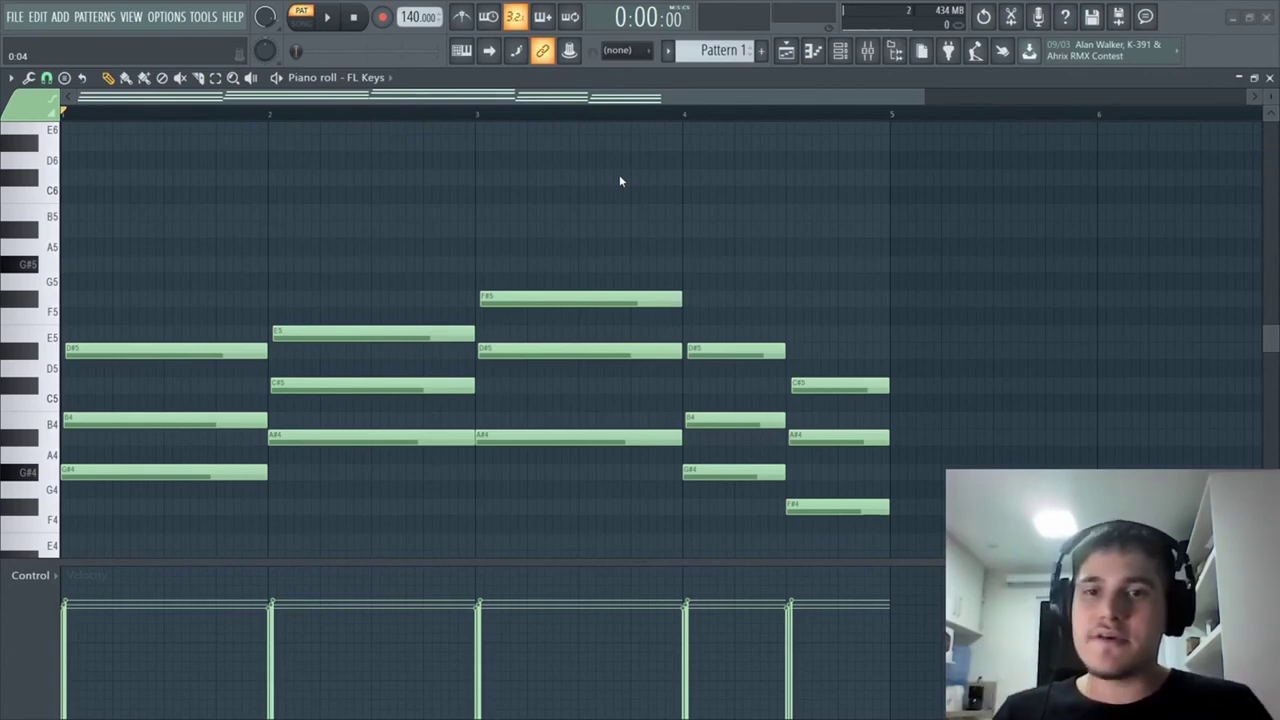
key("space")
key("space")
- Adjust the strum's velocity variation across the chord notes while auditioning, and apply the strum
mouse_move(623, 224)
left_mouse_down()
mouse_move(623, 166)
mouse_move(628, 216)
left_mouse_up()
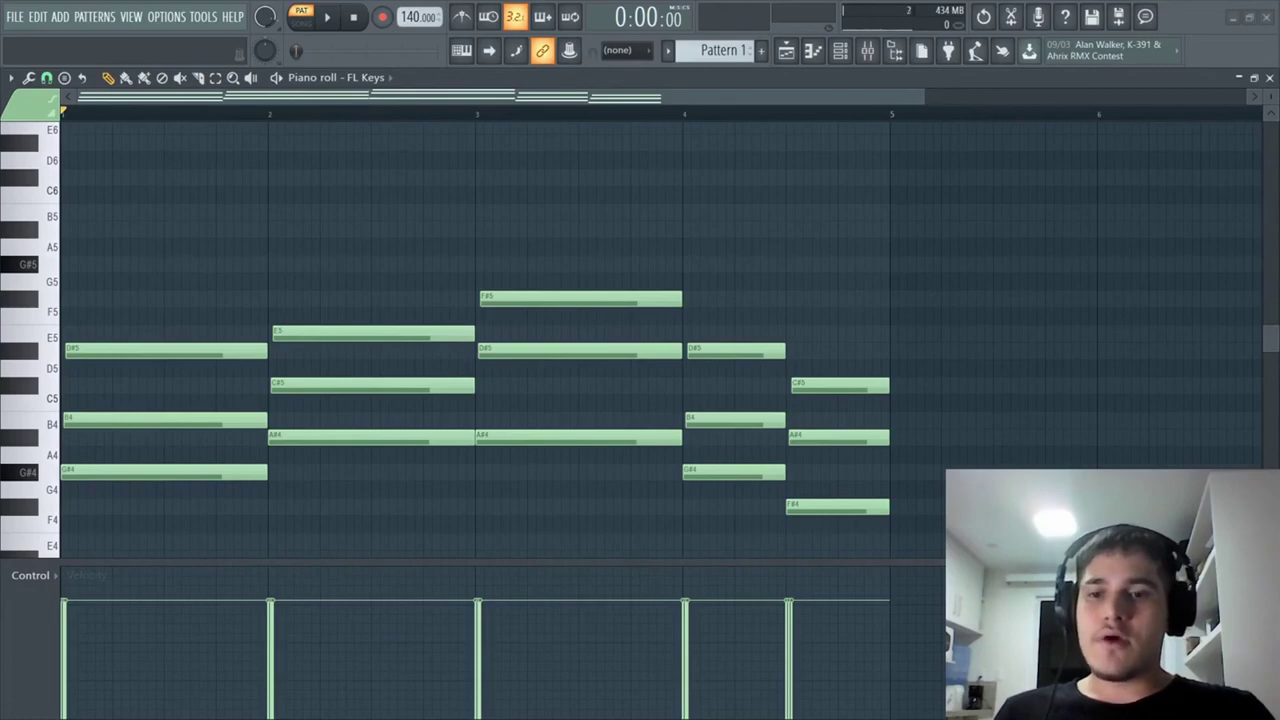
key("space")
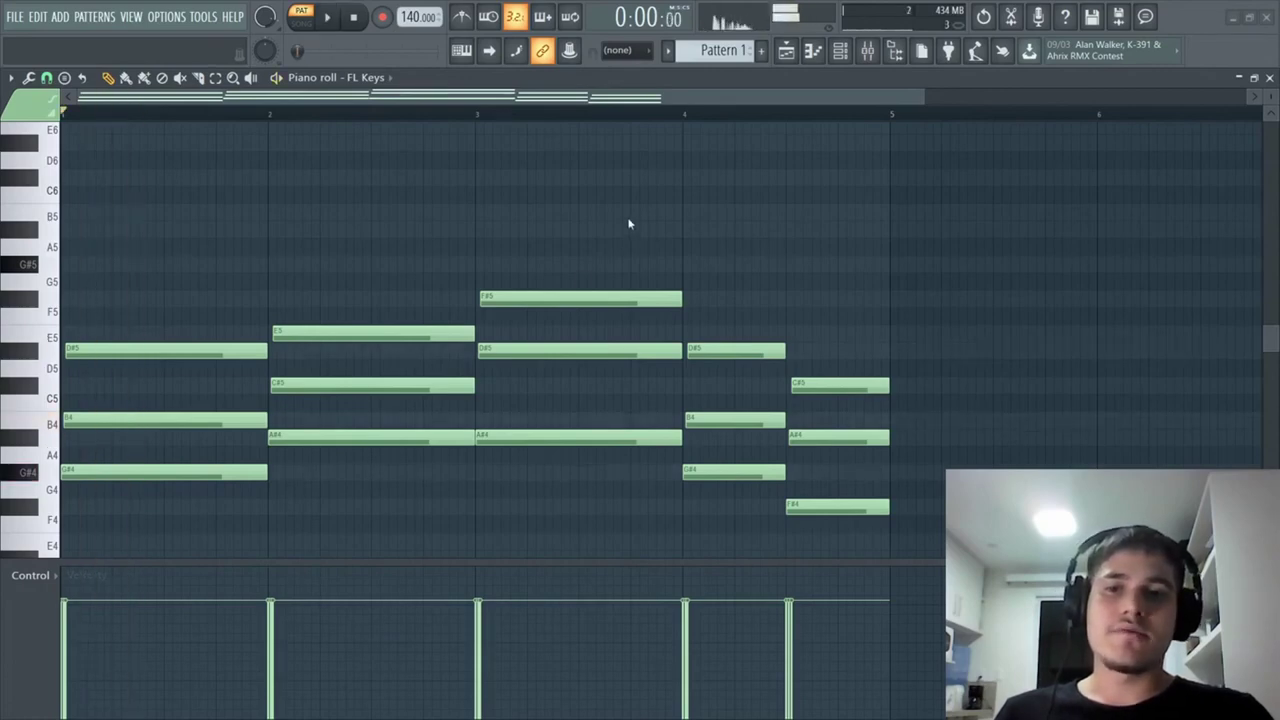
mouse_move(628, 216)
left_mouse_down()
mouse_move(628, 190)
mouse_move(630, 222)
left_mouse_up()
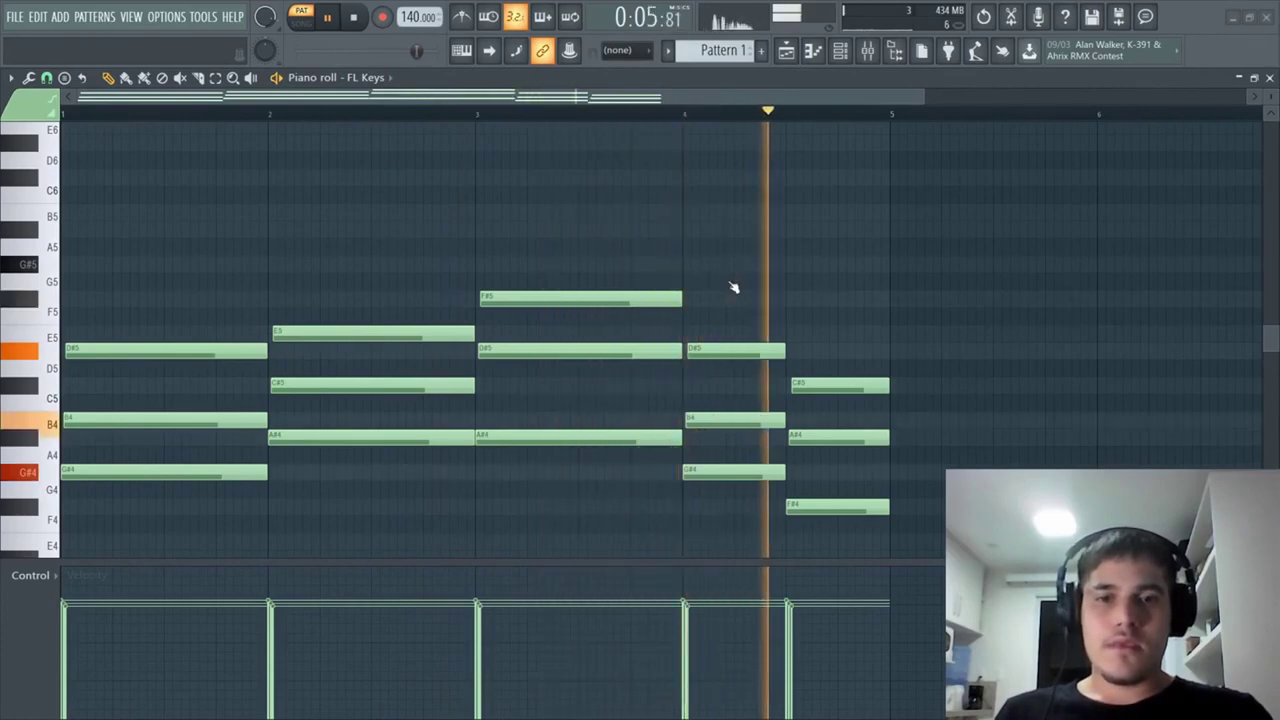
key("space")
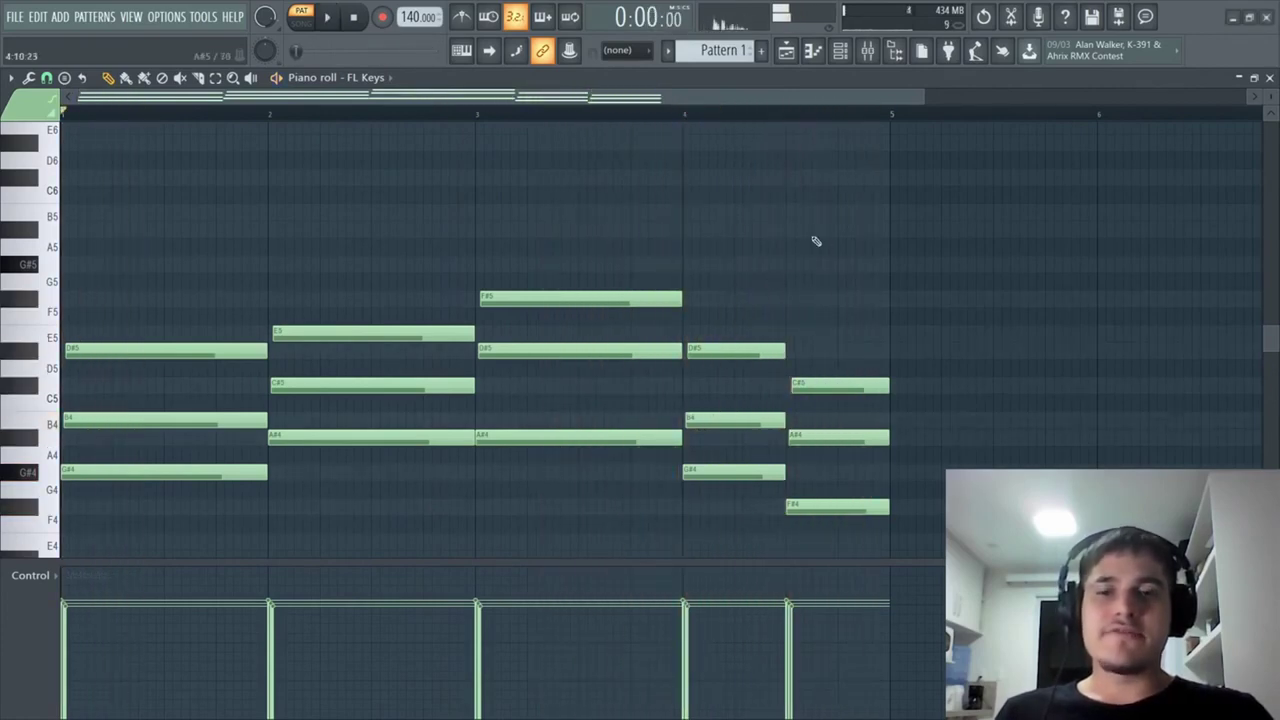
scroll(510, 230, "down", 1)
scroll(510, 228, "down", 2)
scroll(470, 200, "down", 2, "ctrl")
scroll(348, 235, "up", 3)
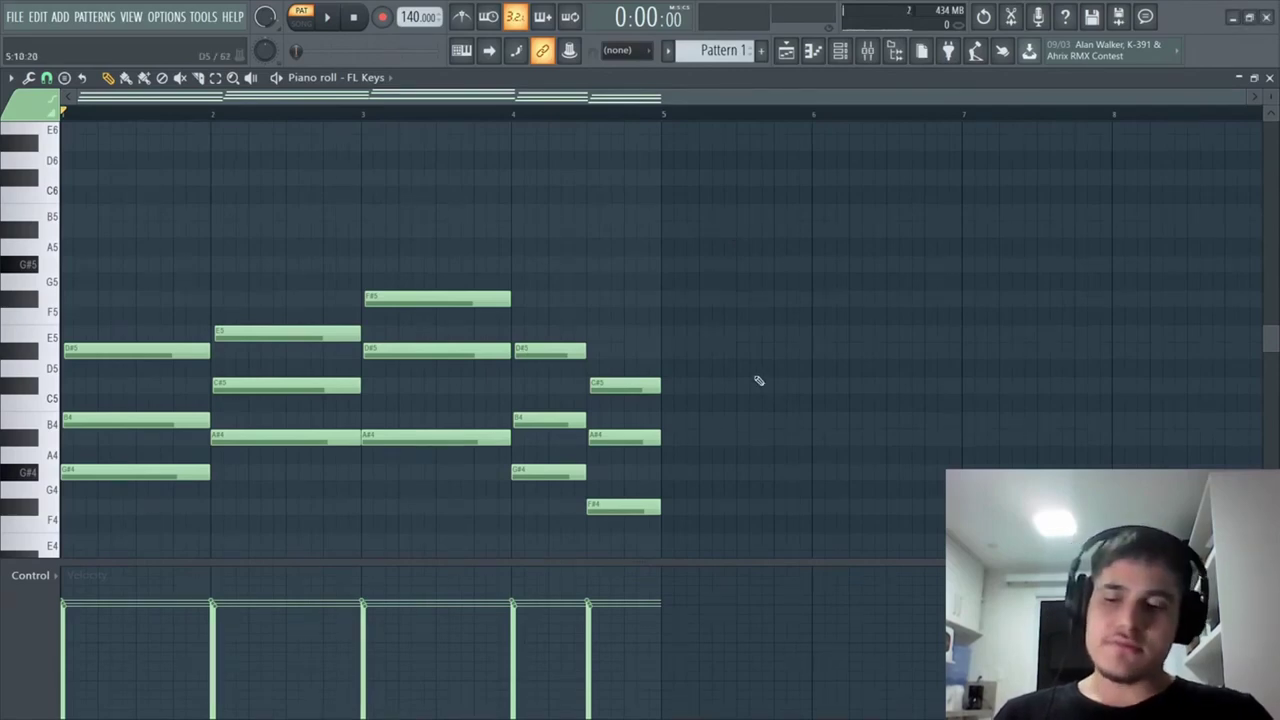
key("alt+s")
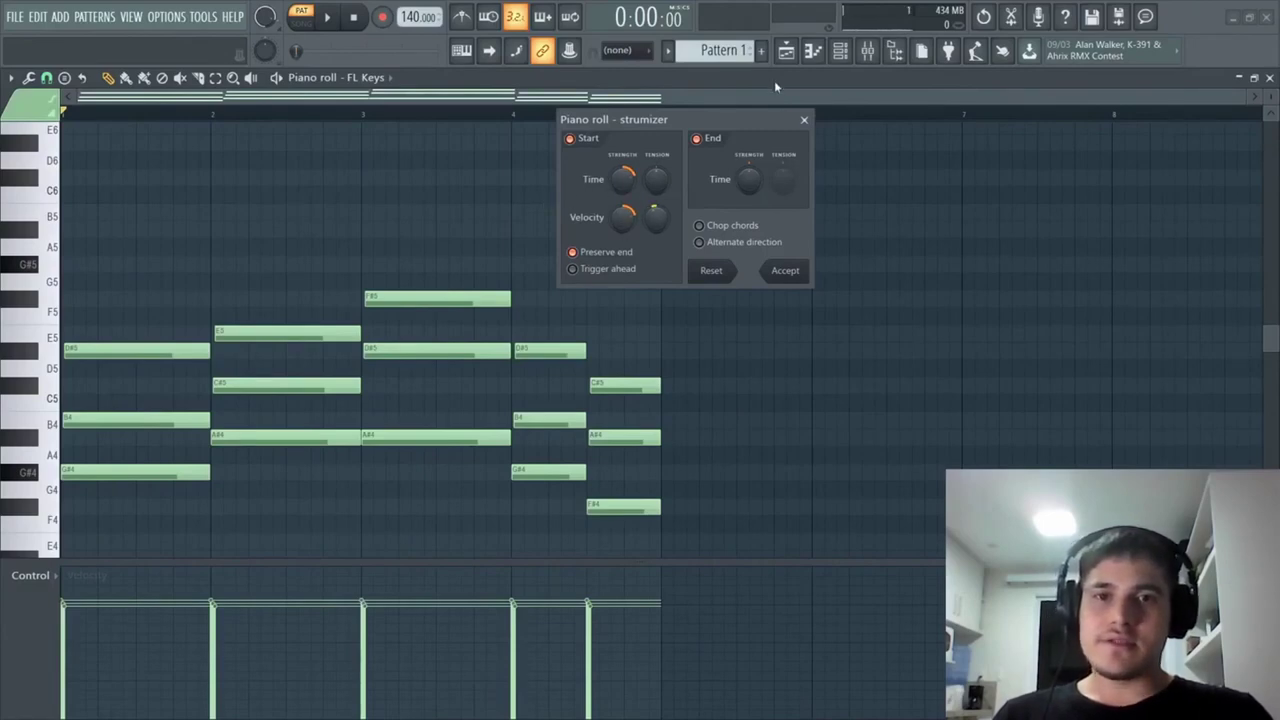
left_click(804, 120)
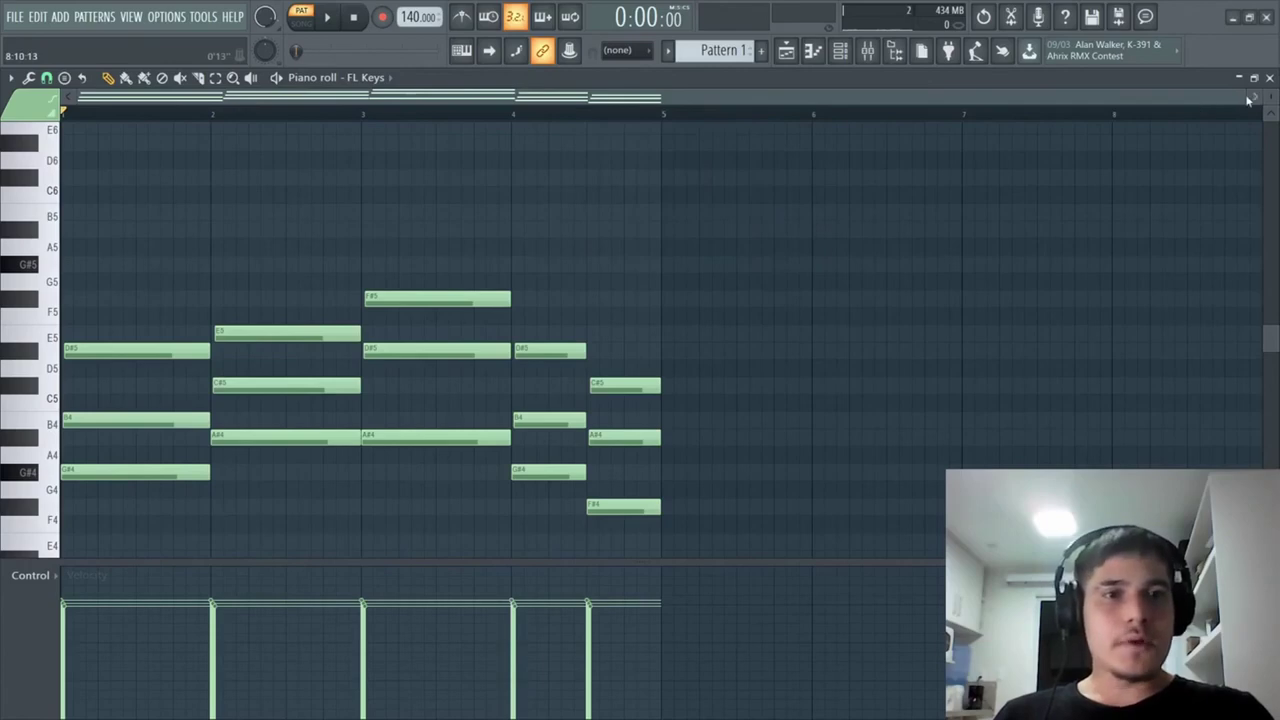
- Randomize only the velocity levels of the chord notes, auditioning 11% and a stronger amount, and apply the stronger one
key("alt+r")
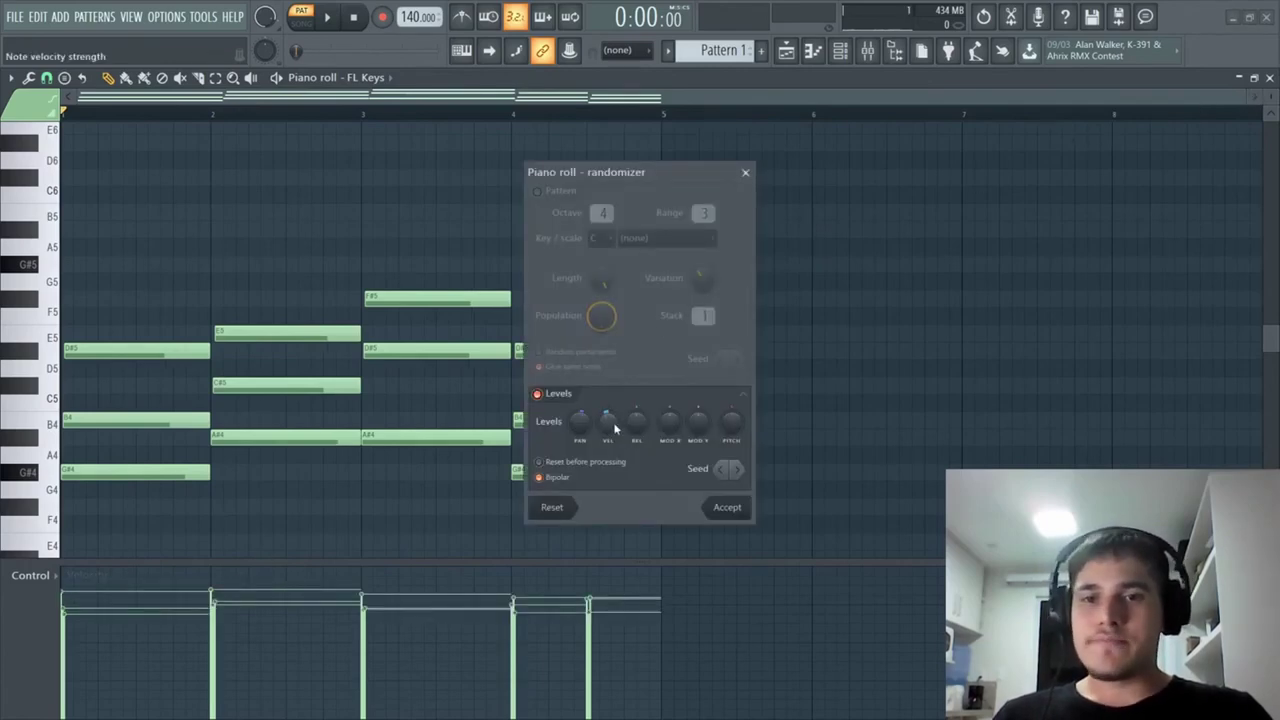
mouse_move(615, 428)
left_mouse_down()
mouse_move(615, 444)
mouse_move(585, 440)
mouse_move(617, 408)
mouse_move(610, 420)
left_mouse_up()
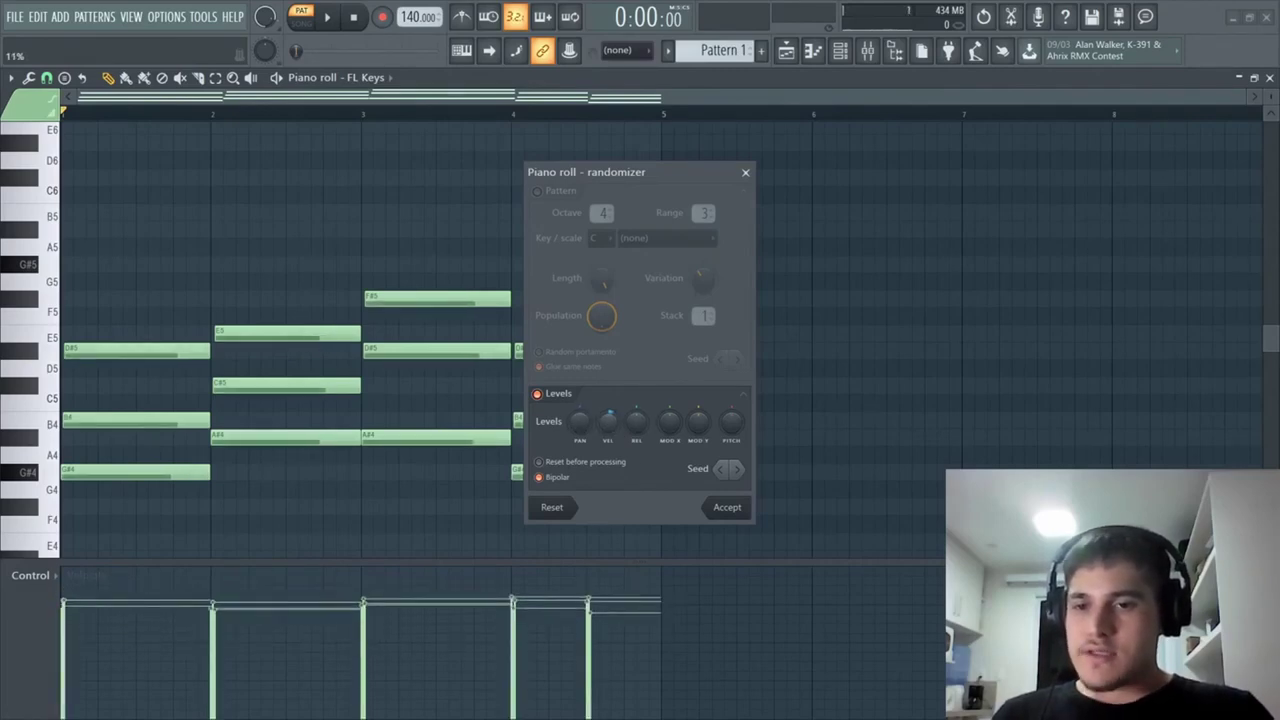
key("space")
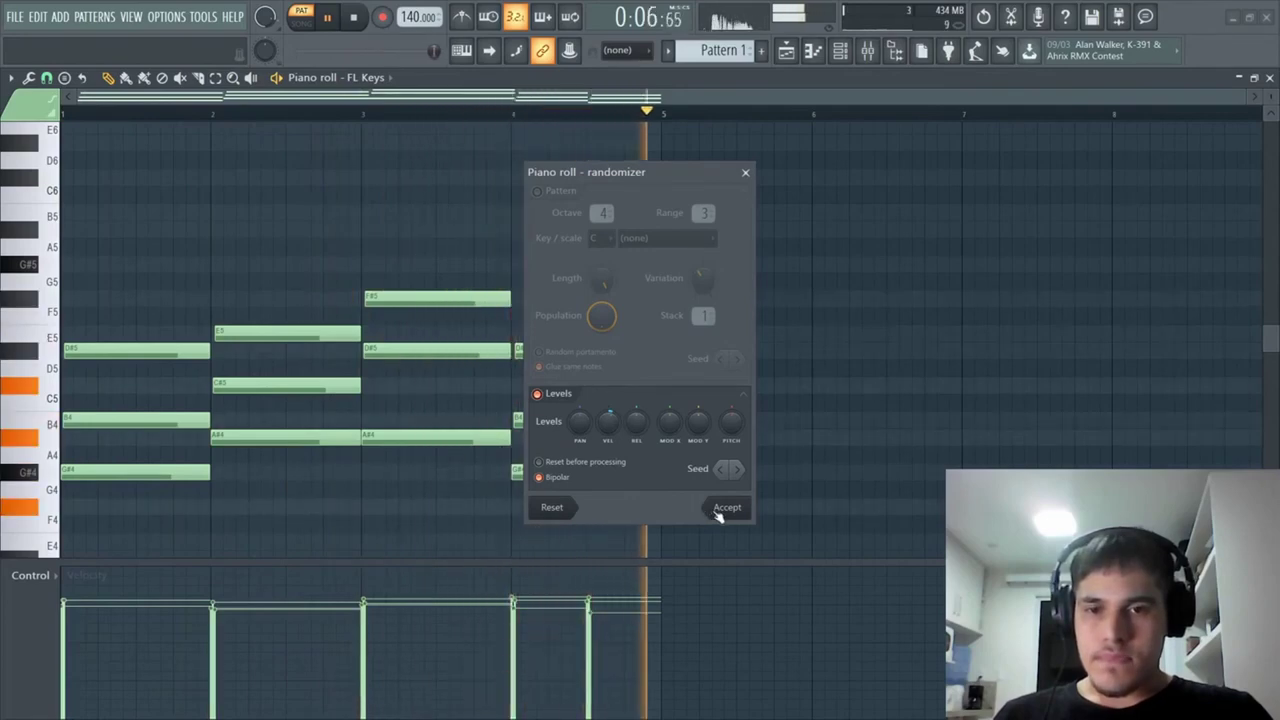
left_click_drag(615, 430, 615, 398)
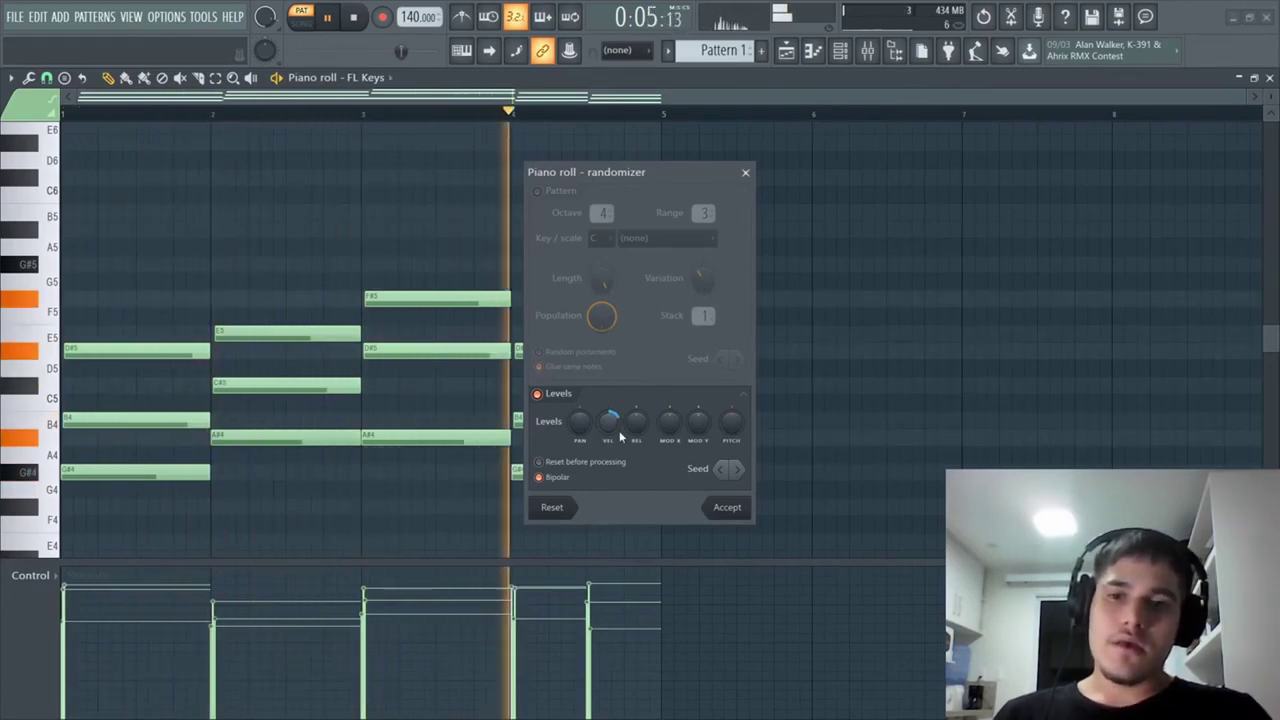
left_click(734, 515)
key("space")
- Select all the chord notes and lower their velocities together, preserving the differences between them
scroll(763, 356, "down", 3)
left_click_drag(783, 430, 50, 105)
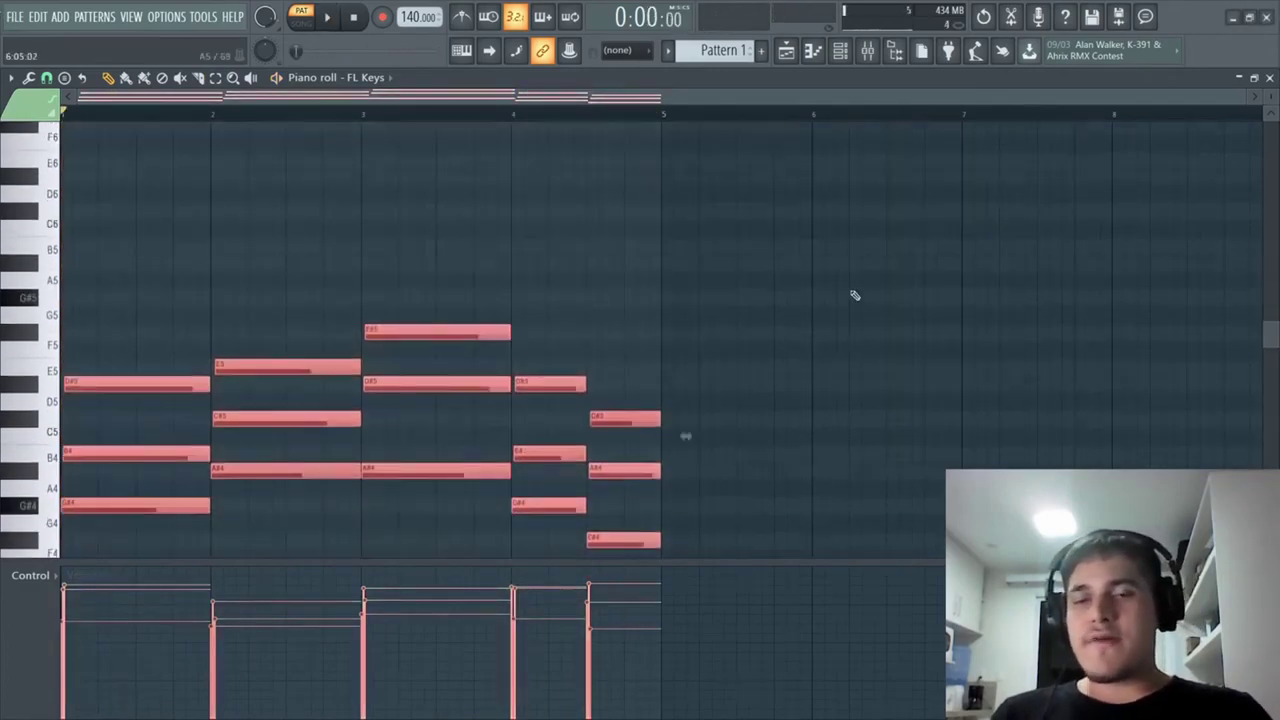
scroll(848, 330, "down", 5)
left_click_drag(814, 443, 50, 98)
scroll(417, 314, "down", 2)
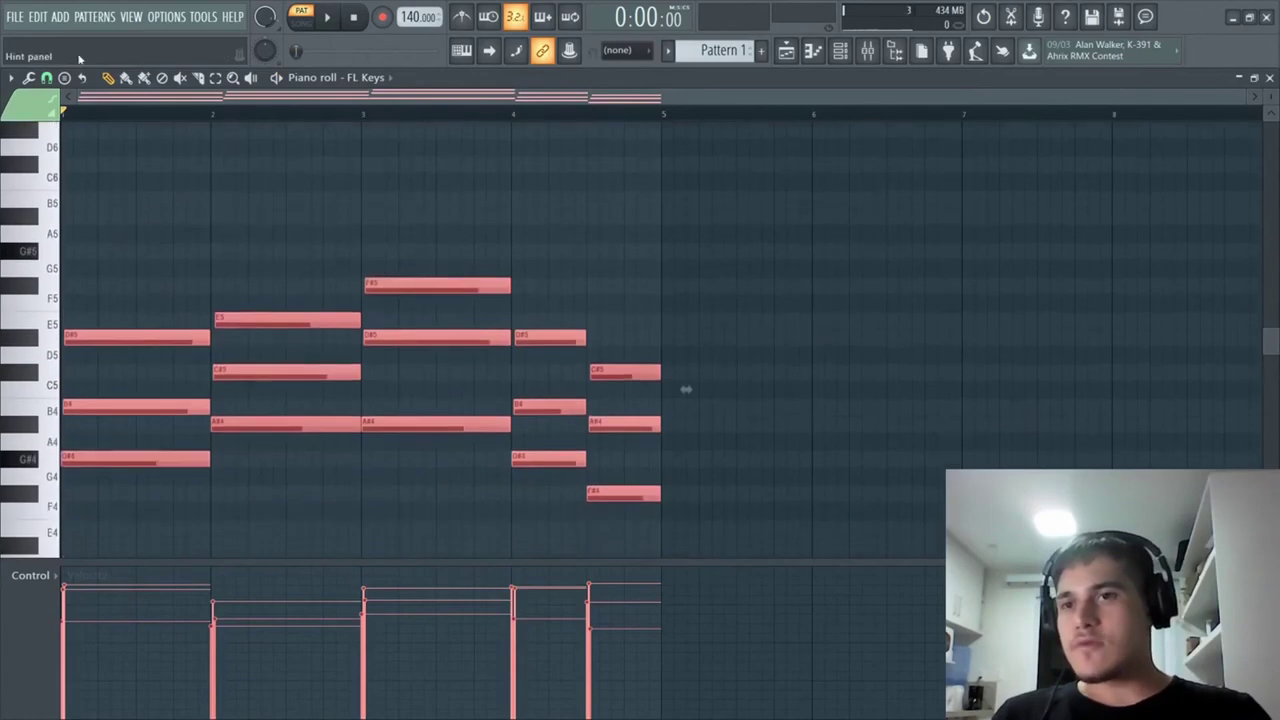
left_click_drag(776, 510, 64, 174)
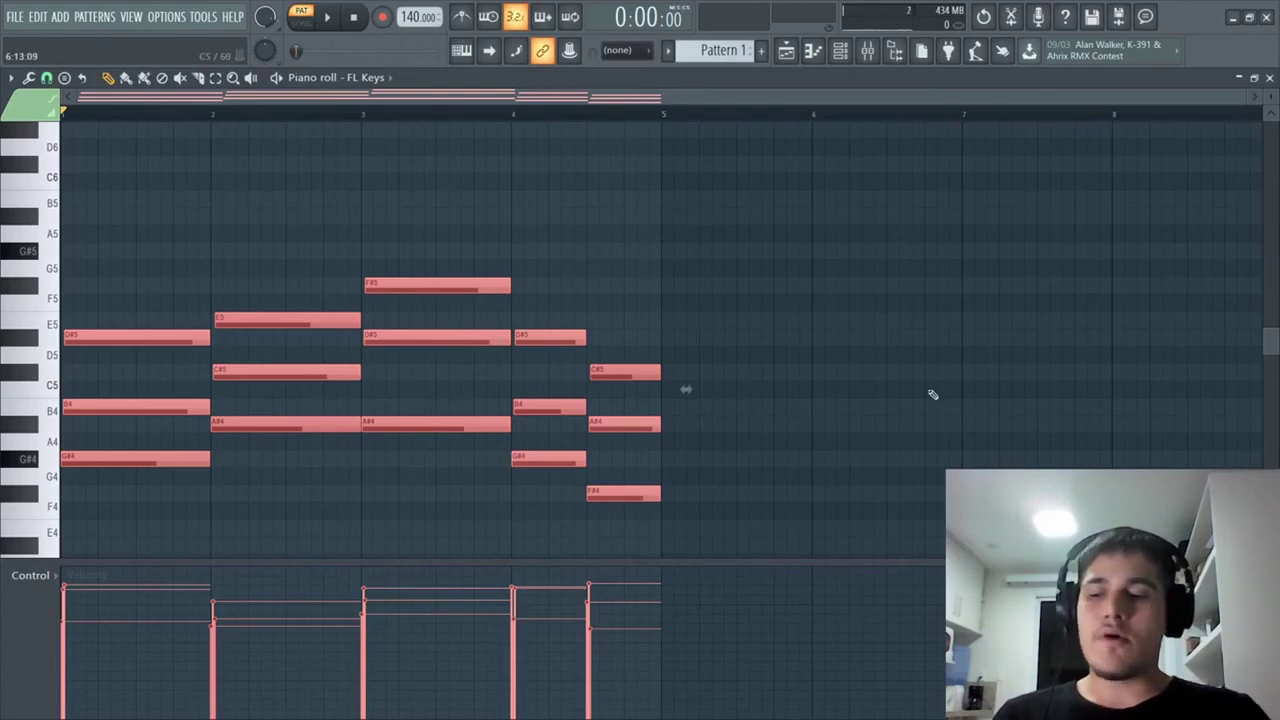
left_click_drag(846, 191, 63, 520)
scroll(1062, 305, "down", 1)
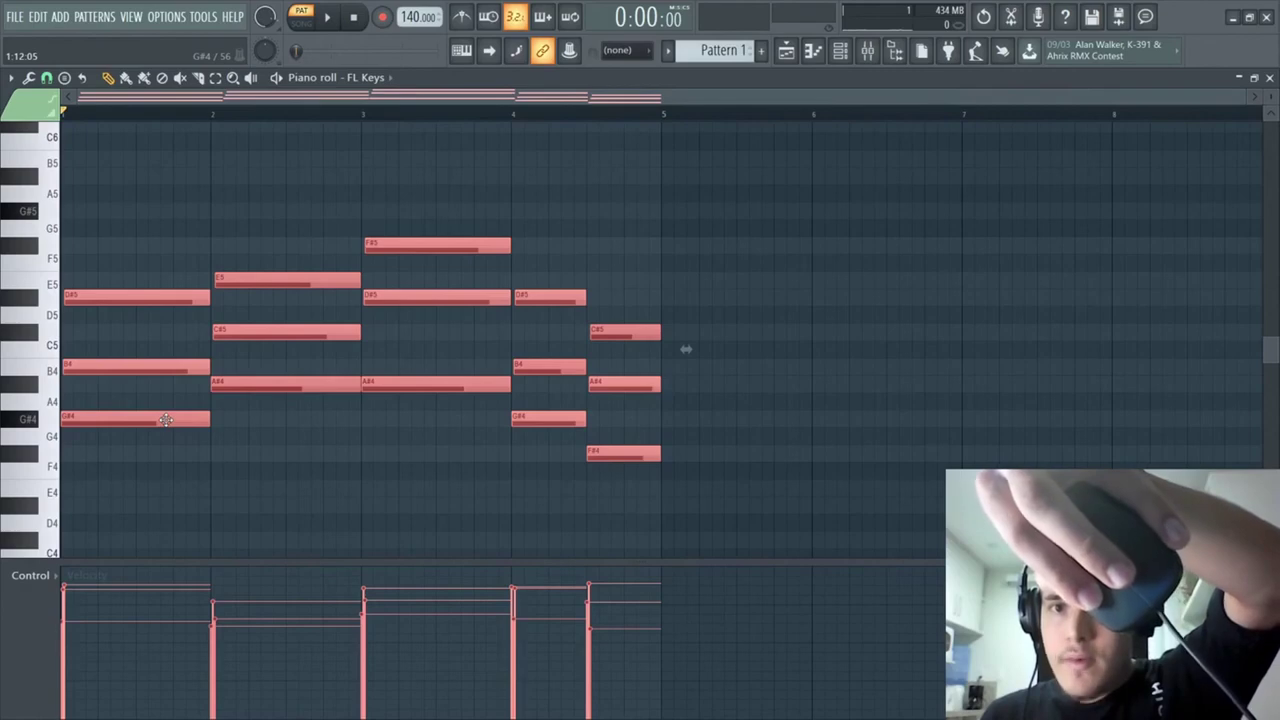
scroll(166, 419, "down", 5)
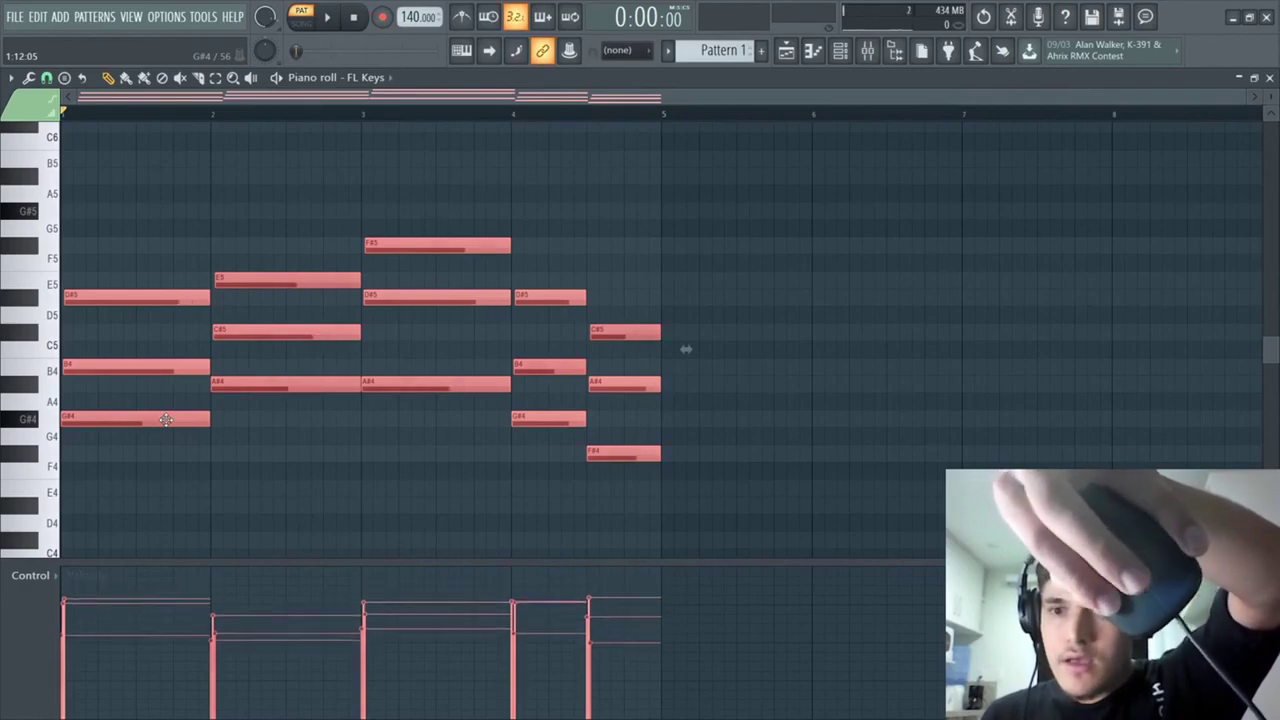
scroll(166, 419, "down", 6)
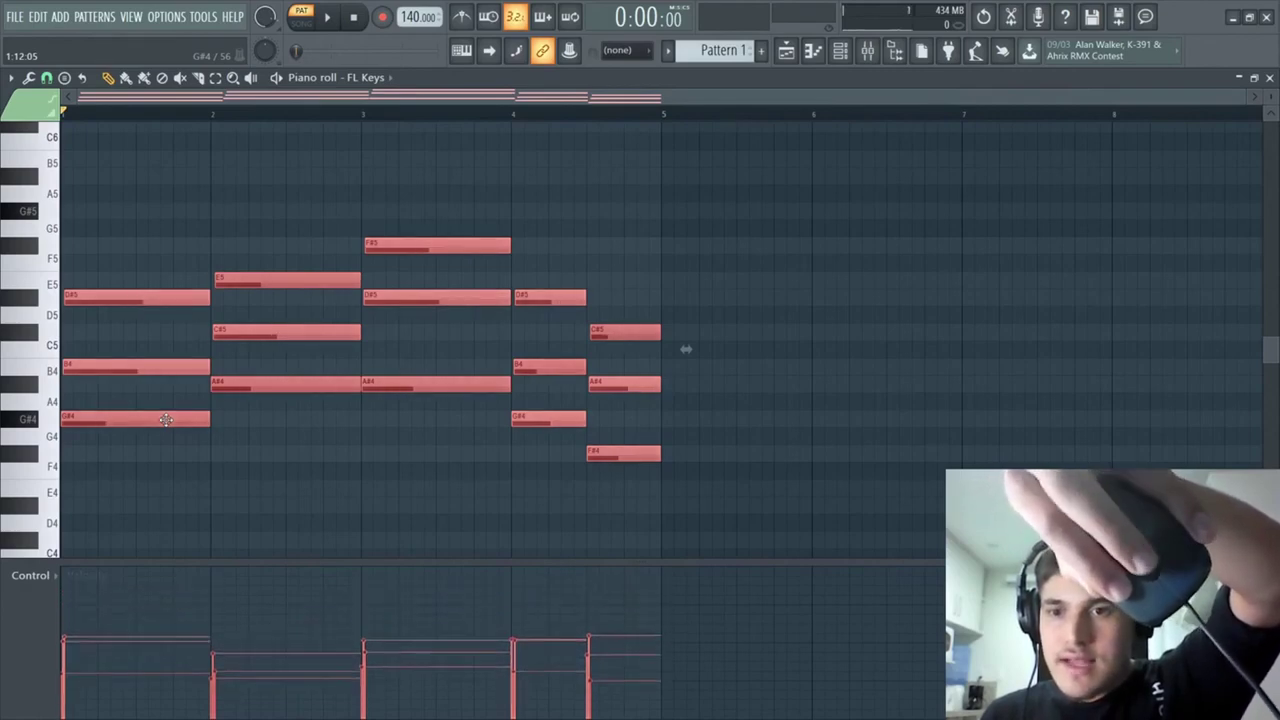
scroll(166, 419, "up", 2)
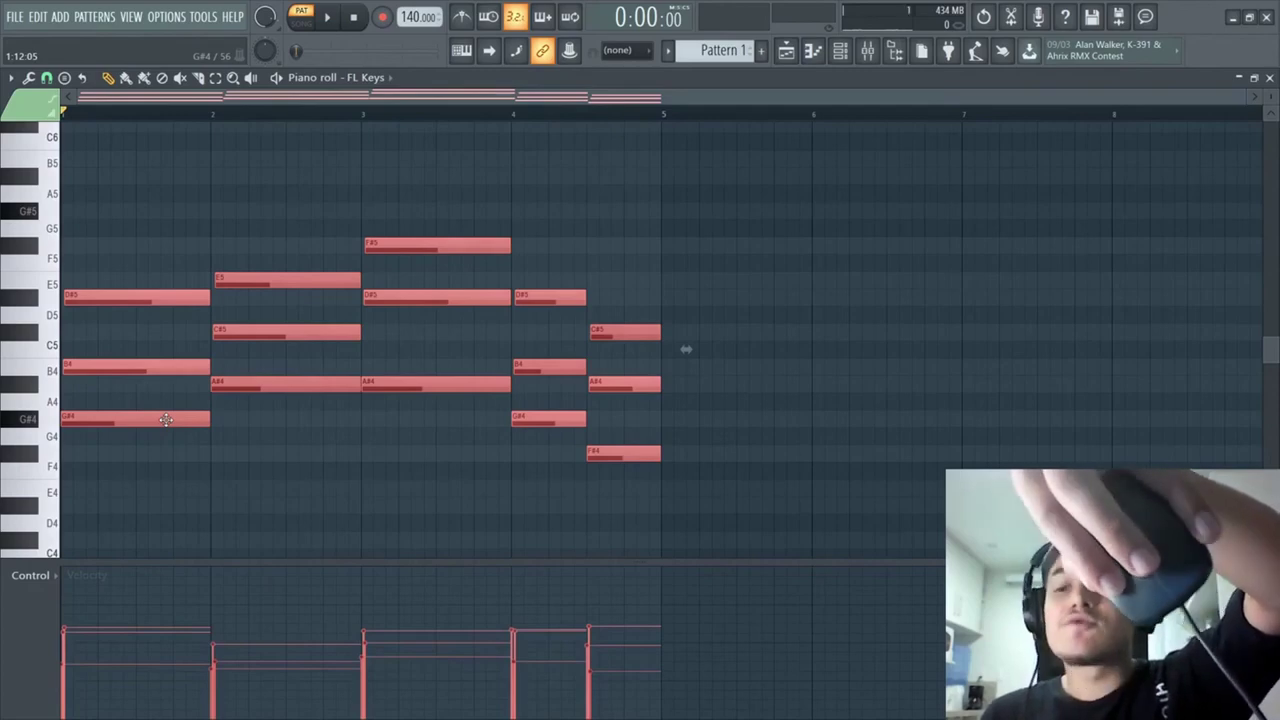
- Play back the softened chords and briefly view the Channel rack
key("space")
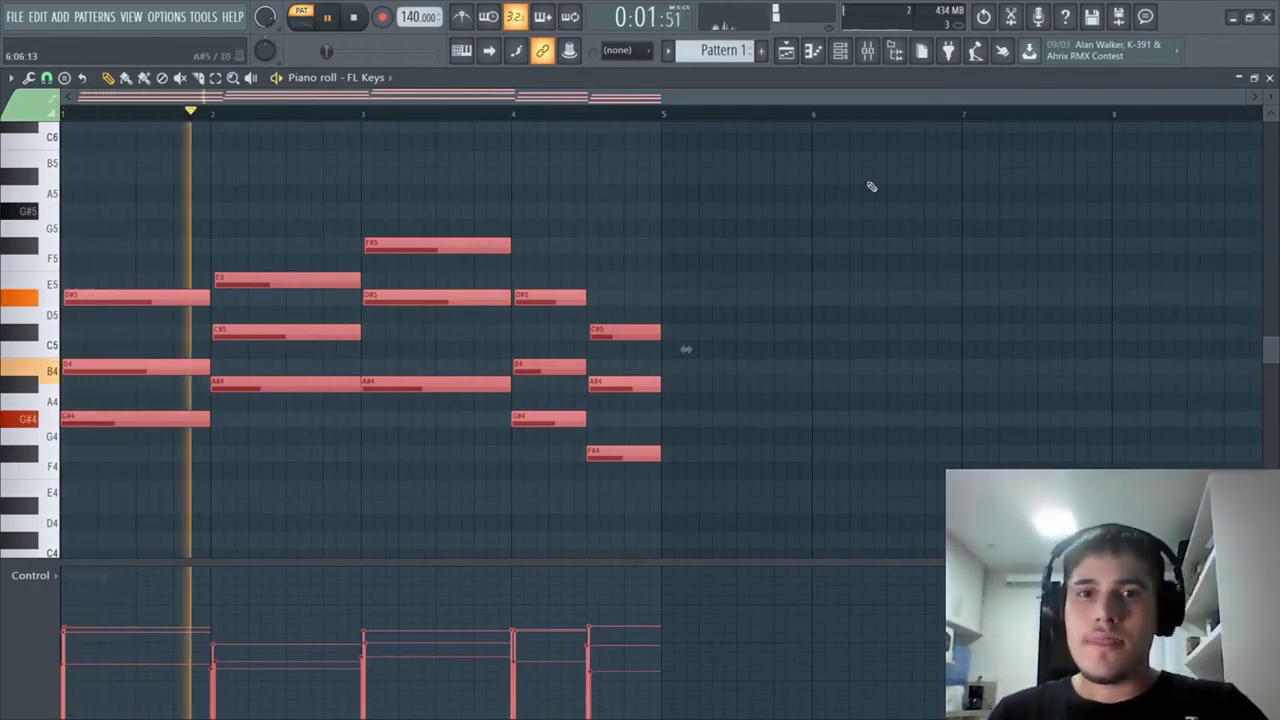
key("F6")
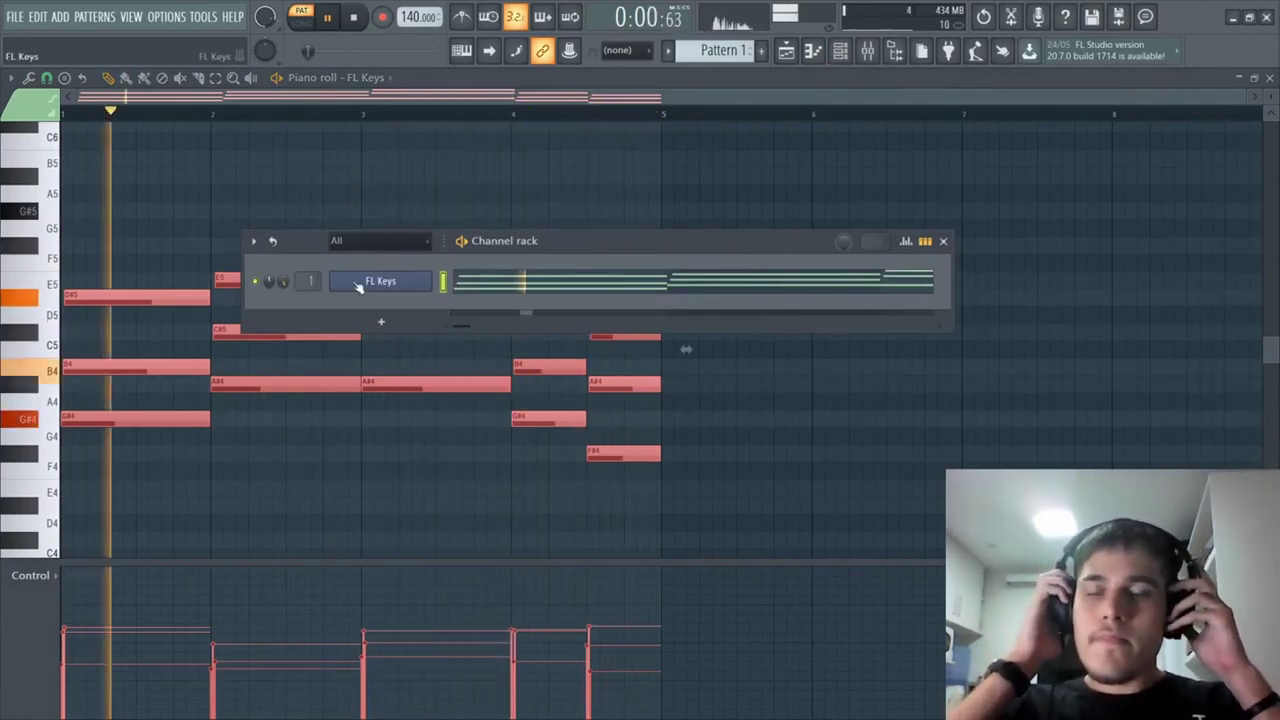
key("F6")
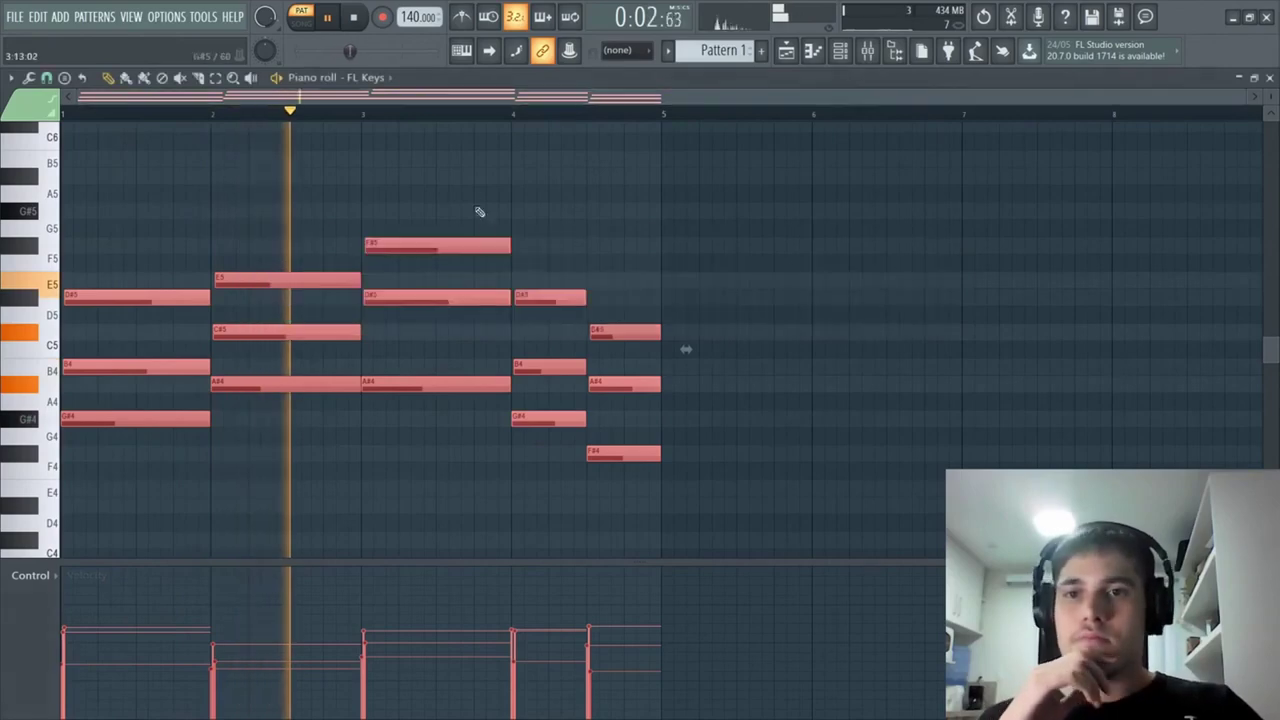
key("space")
- Duplicate the root notes G#4, A#4, D#5, G#4 and F#4 one octave lower with reduced velocity, and play the pattern
left_click(270, 322)
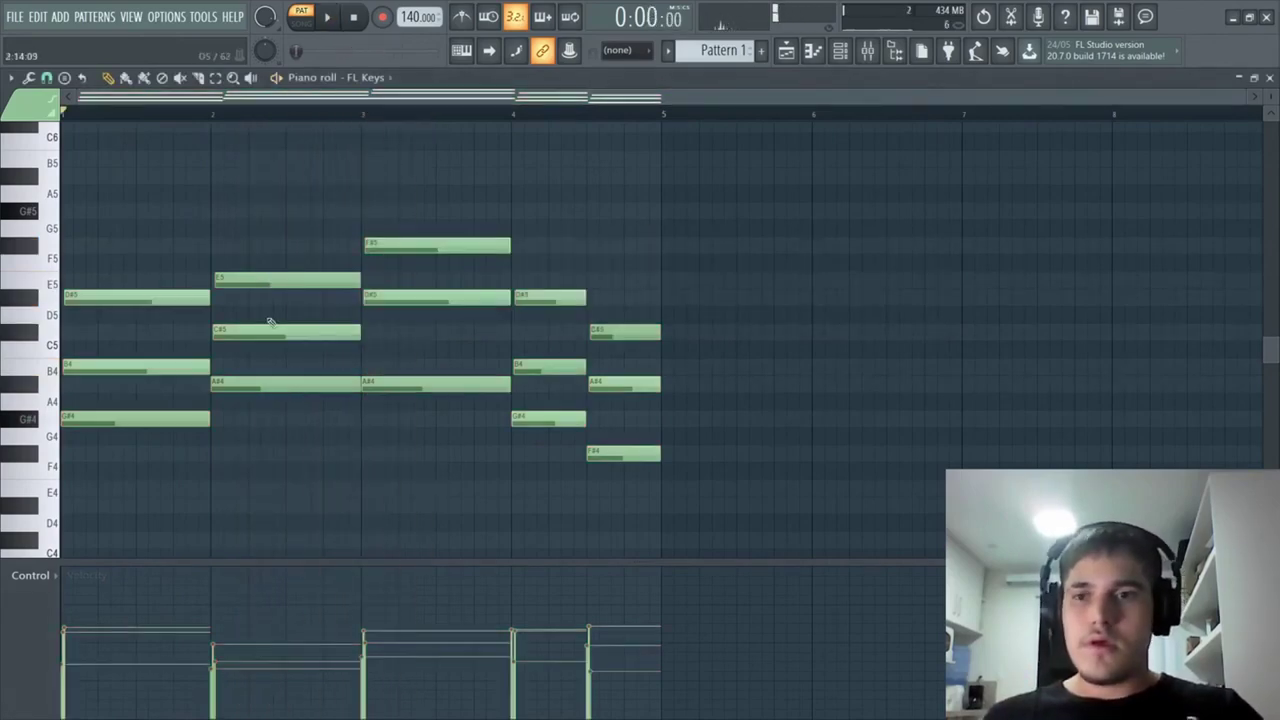
scroll(137, 393, "down", 2)
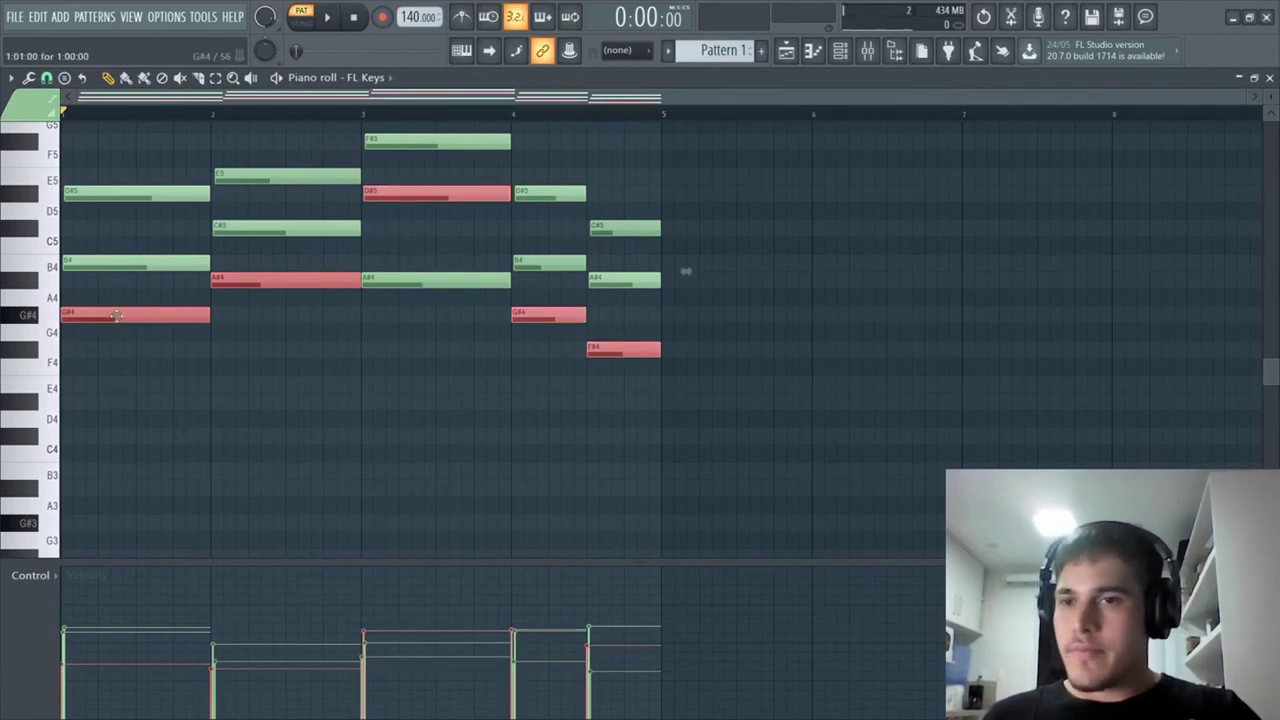
key("ctrl+Down")
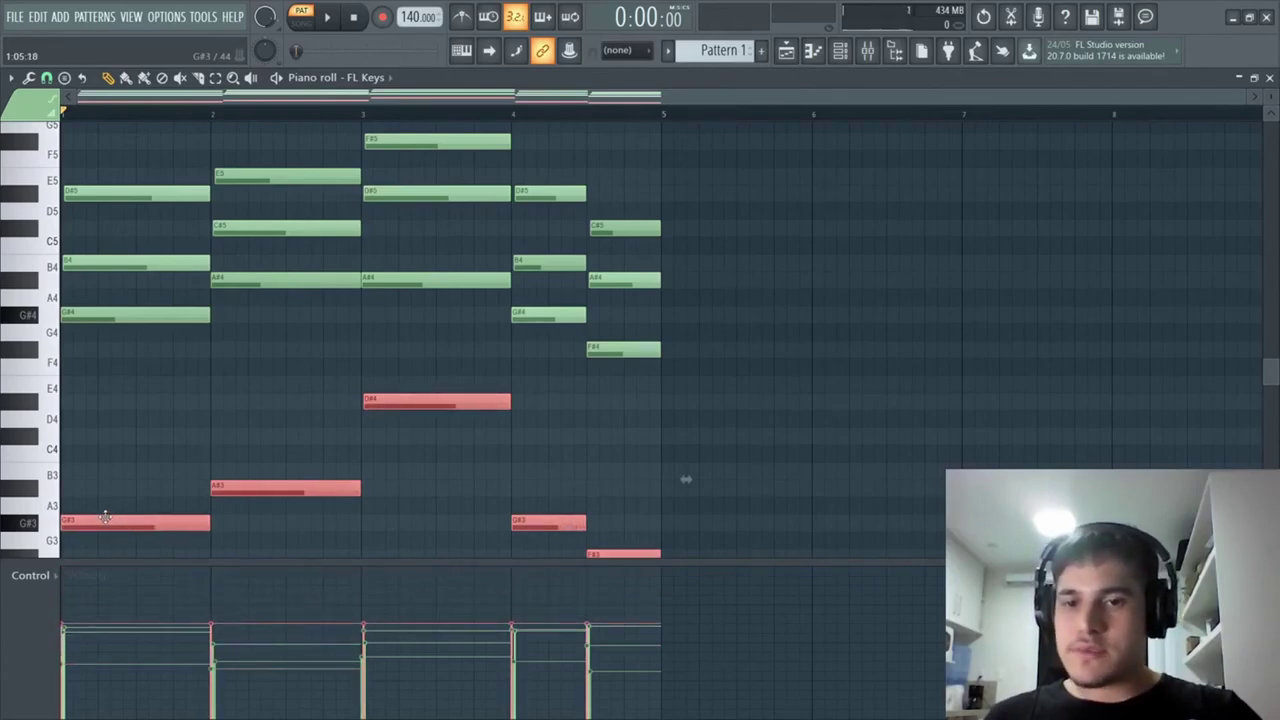
key("space")
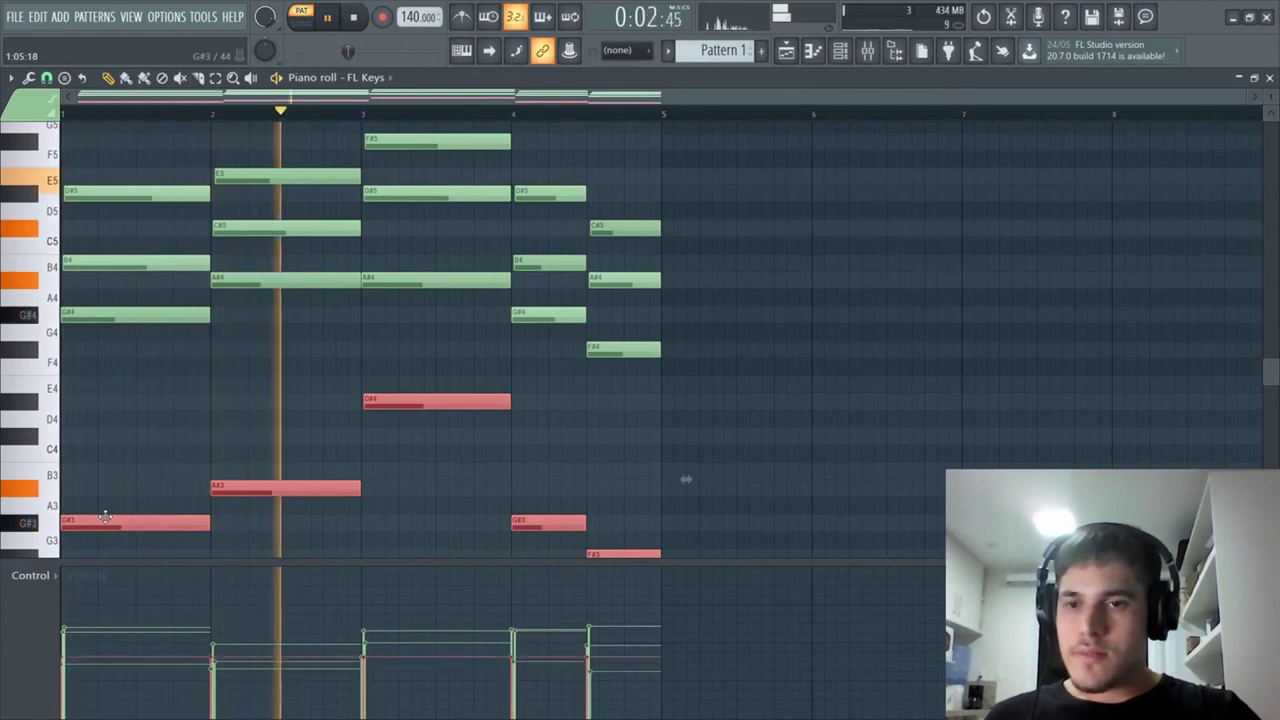
scroll(677, 365, "down", 3)
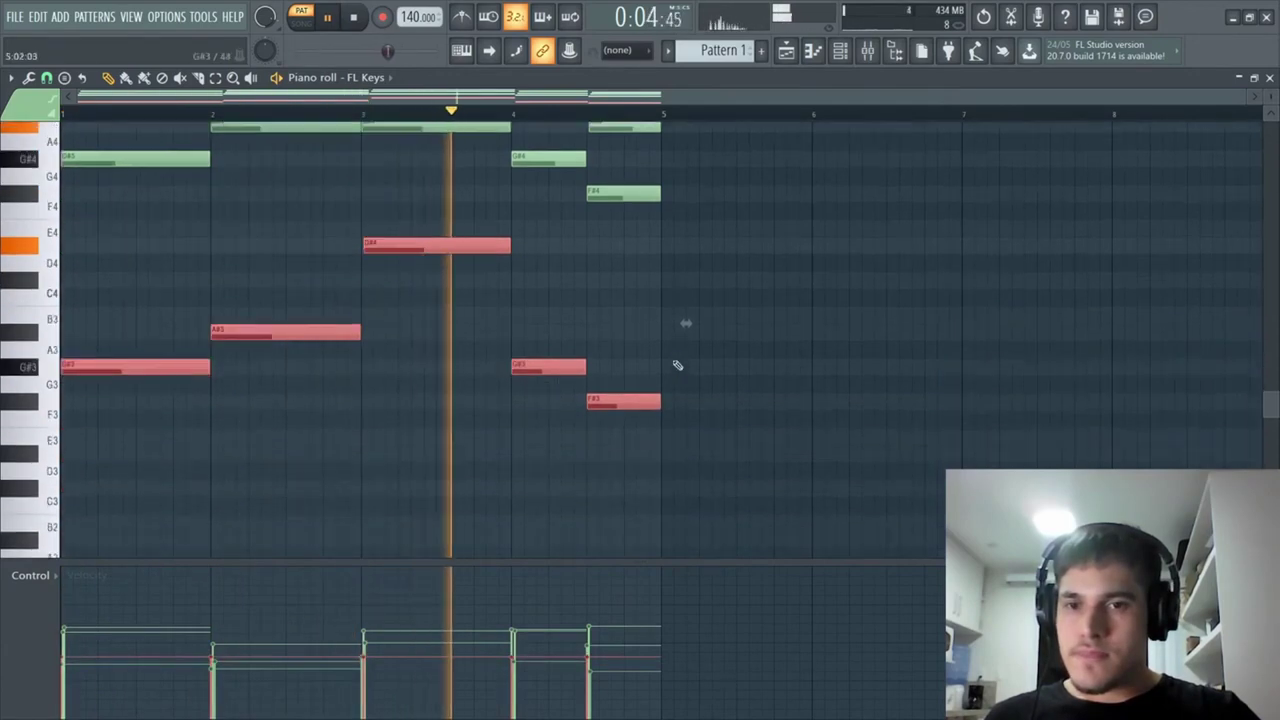
- Audition the second bar's low bass note at B3, raise it to C#4, and play back the pattern
left_click(679, 364, "ctrl")
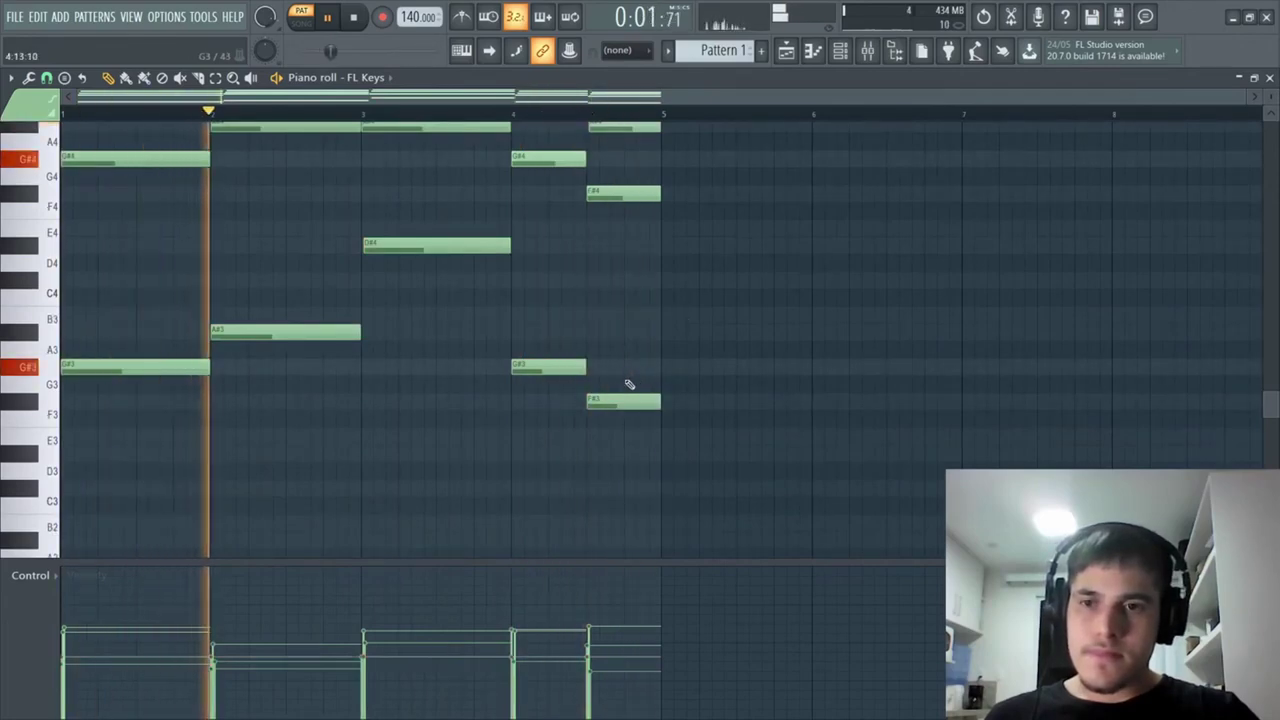
key("space")
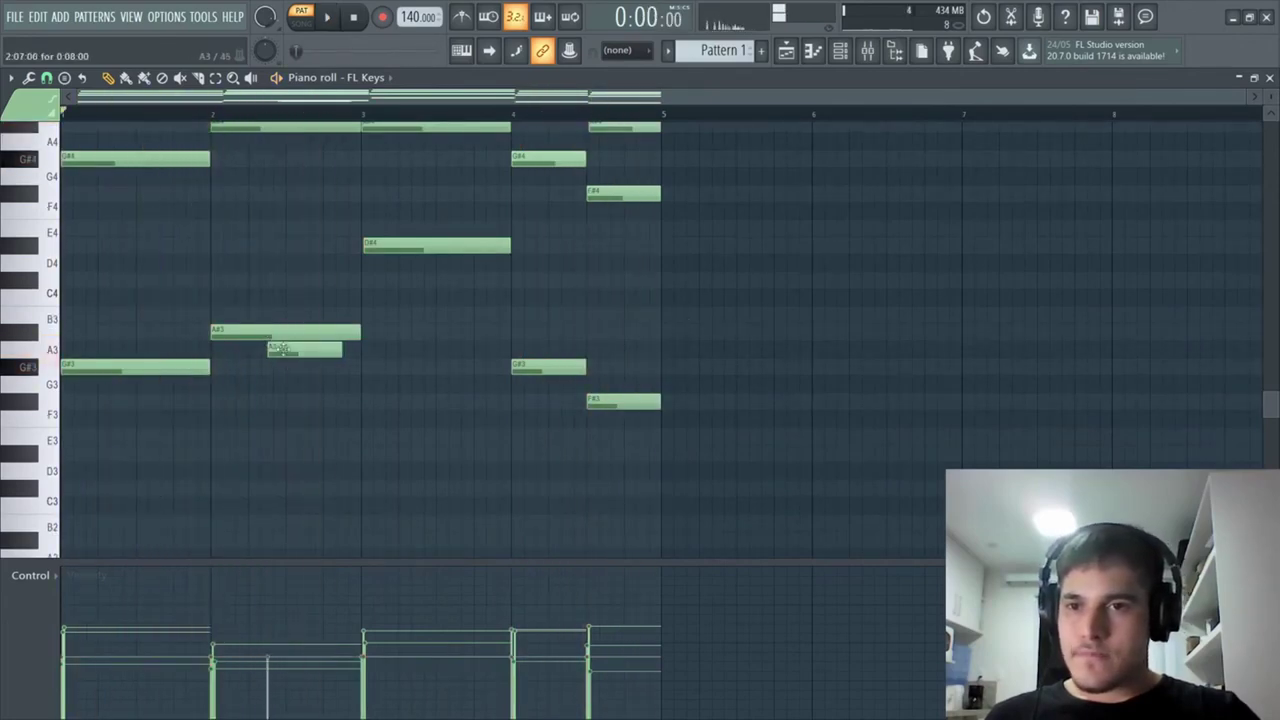
left_click_drag(274, 330, 273, 298)
key("space")
scroll(271, 283, "up", 2)
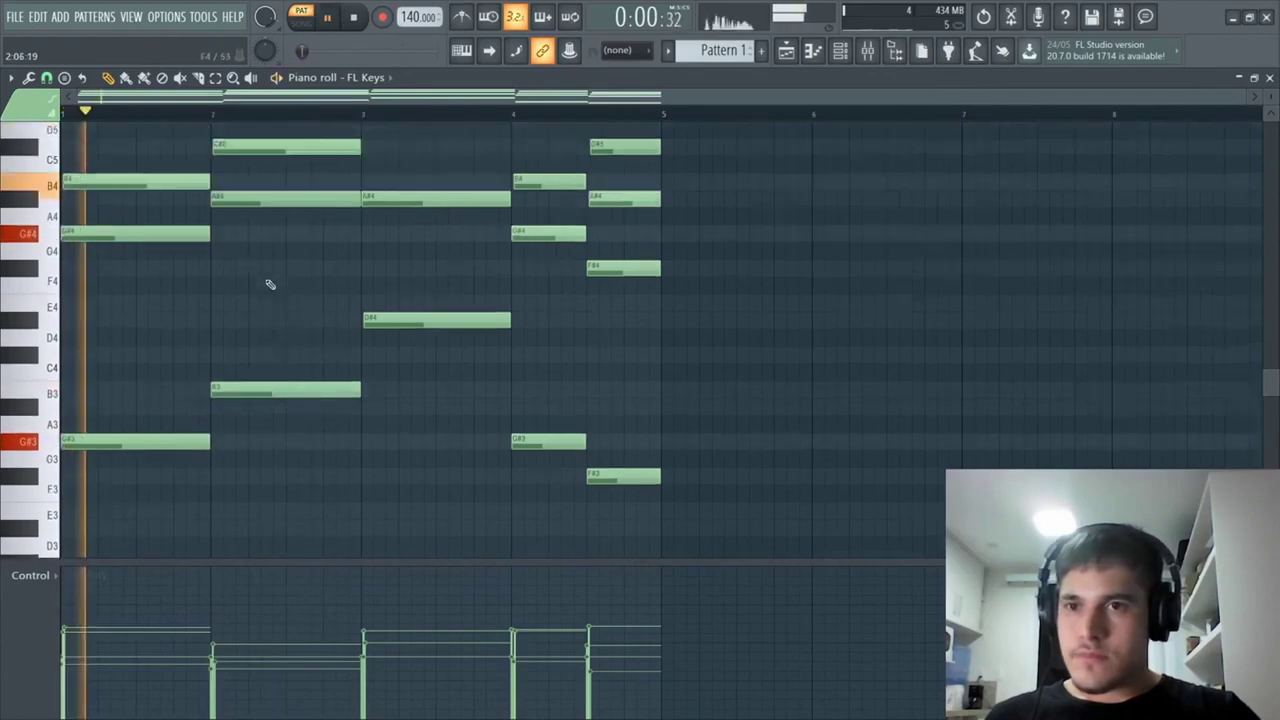
key("space")
right_click(222, 417)
key("space")
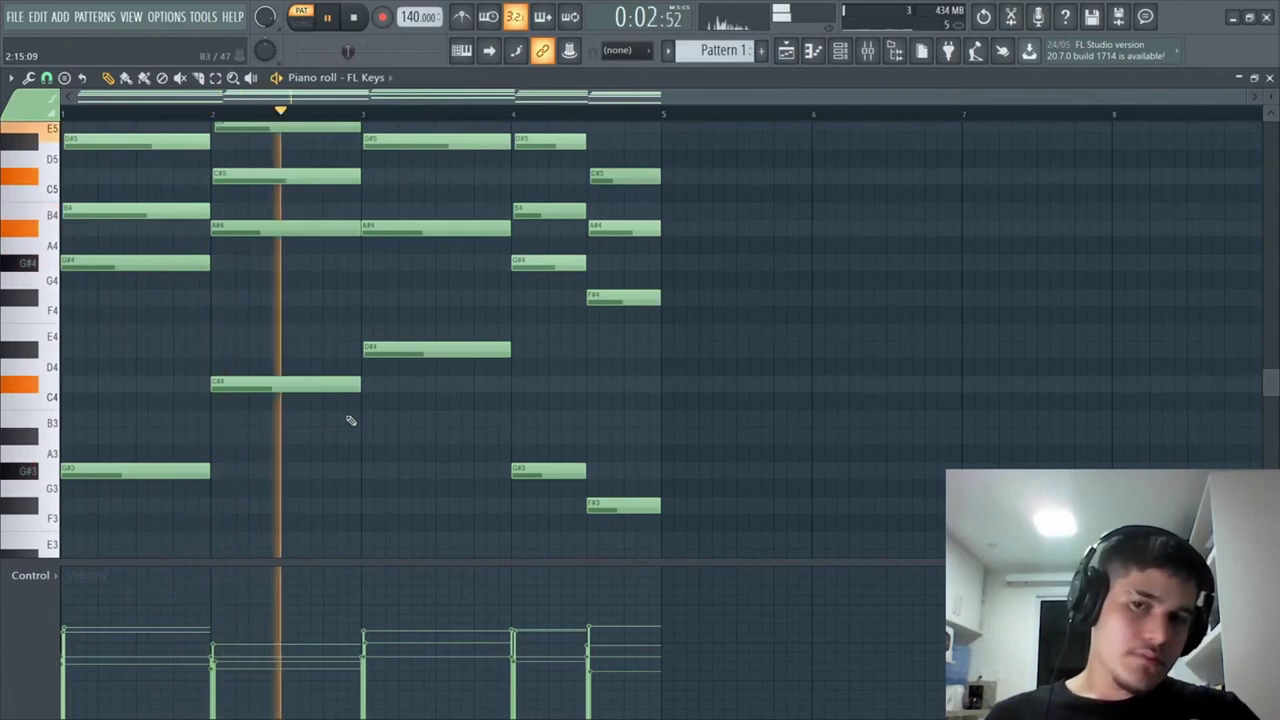
scroll(591, 408, "up", 5)
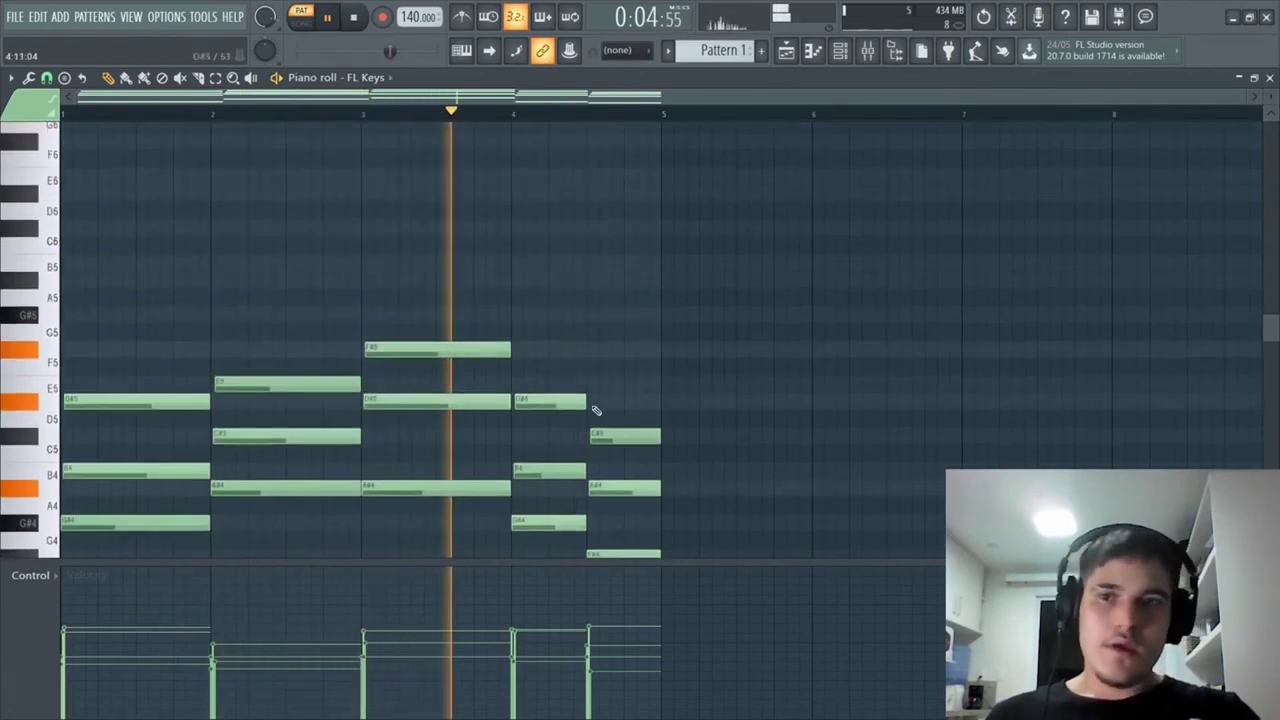
scroll(591, 408, "down", 3)
key("space")
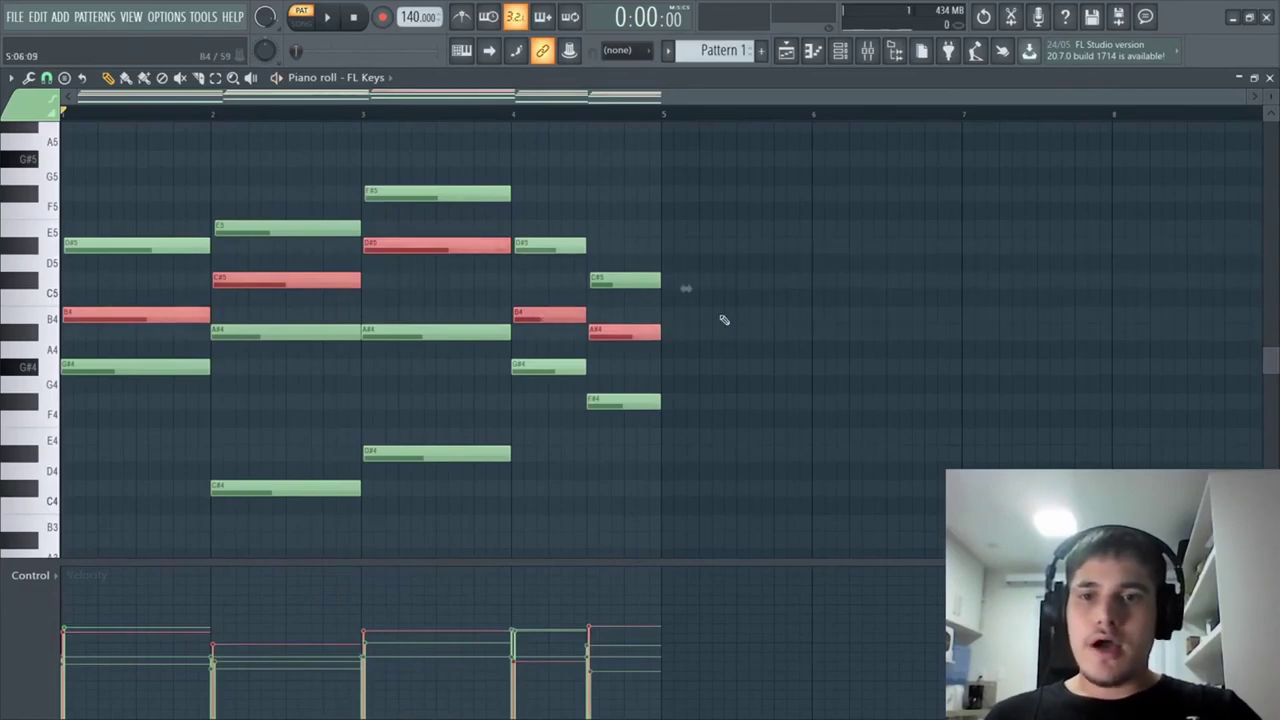
- Duplicate the middle chord notes B4, C#5, D#5, B4 and A#4 one octave higher, play the pattern, and clear the selection
key("ctrl+c")
key("ctrl+v")
key("ctrl+Up")
scroll(700, 335, "up", 5)
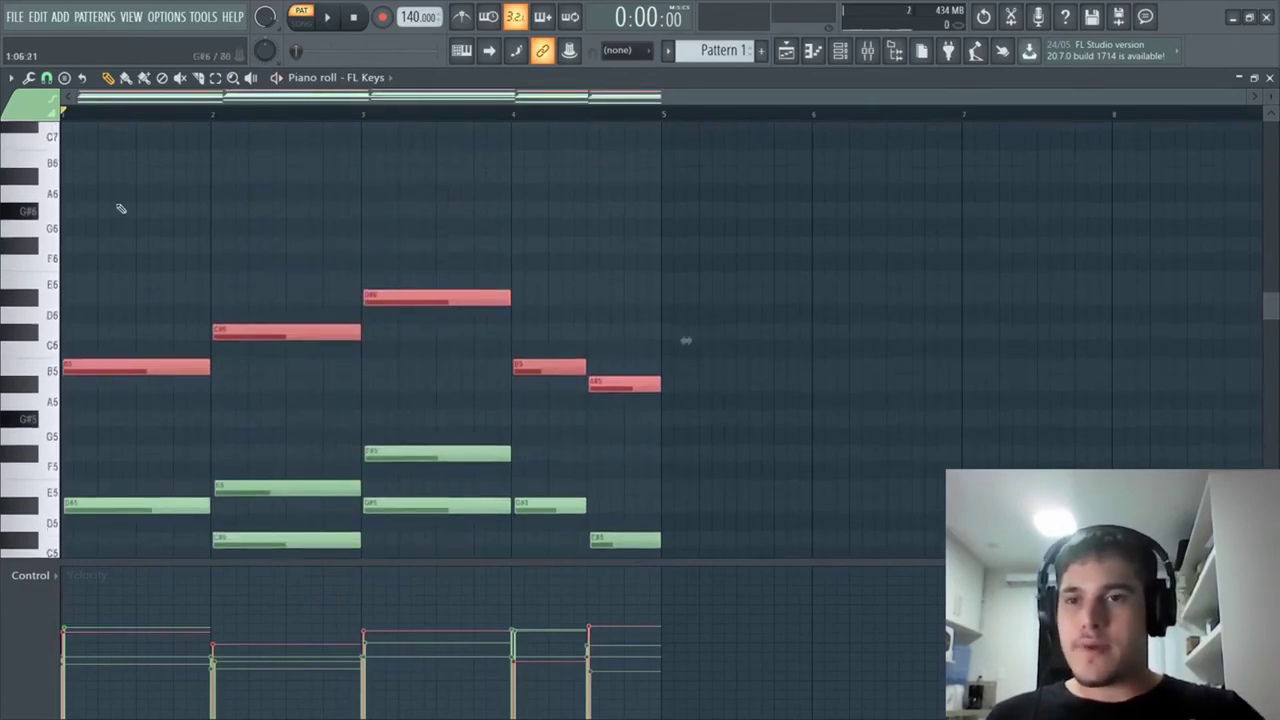
key("space")
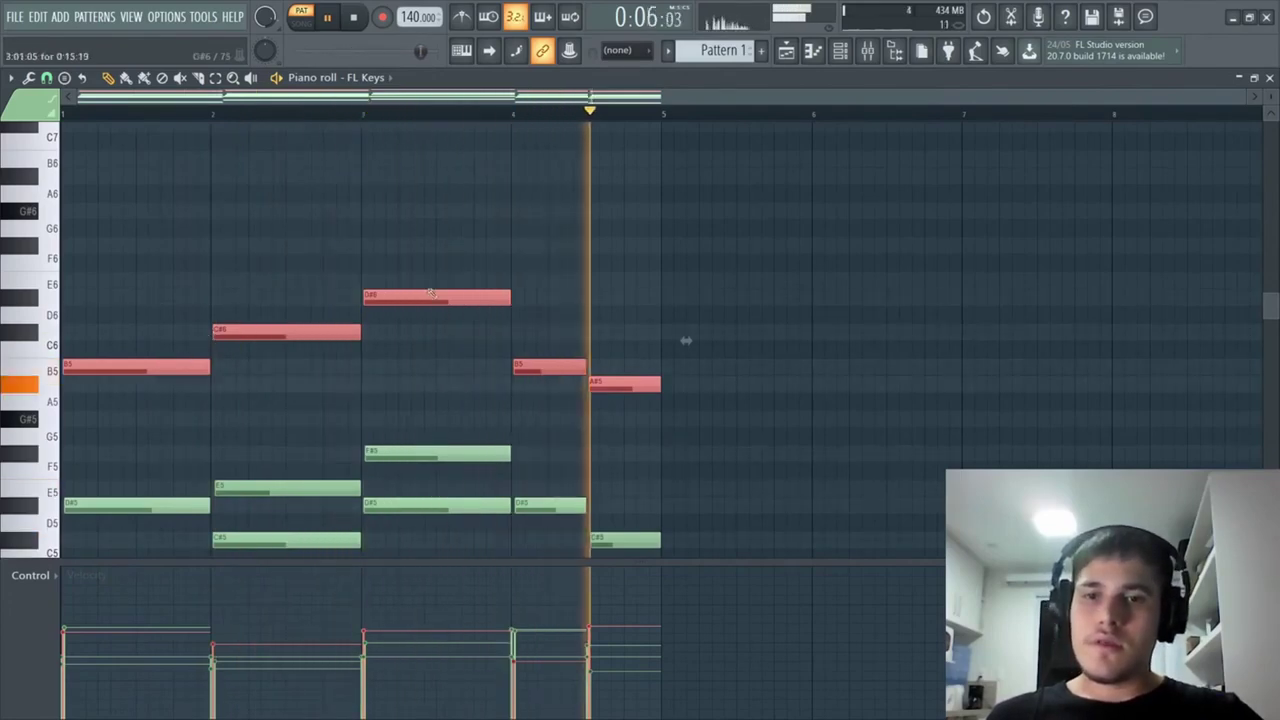
left_click(537, 263, "ctrl")
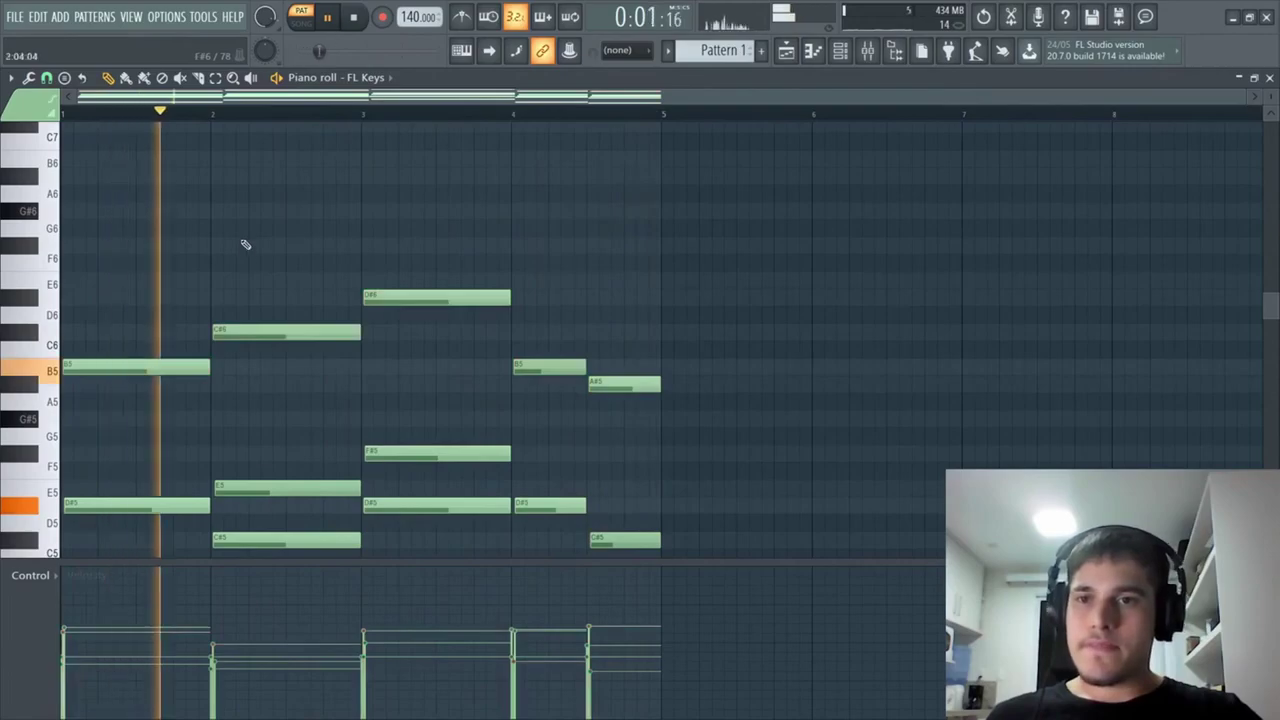